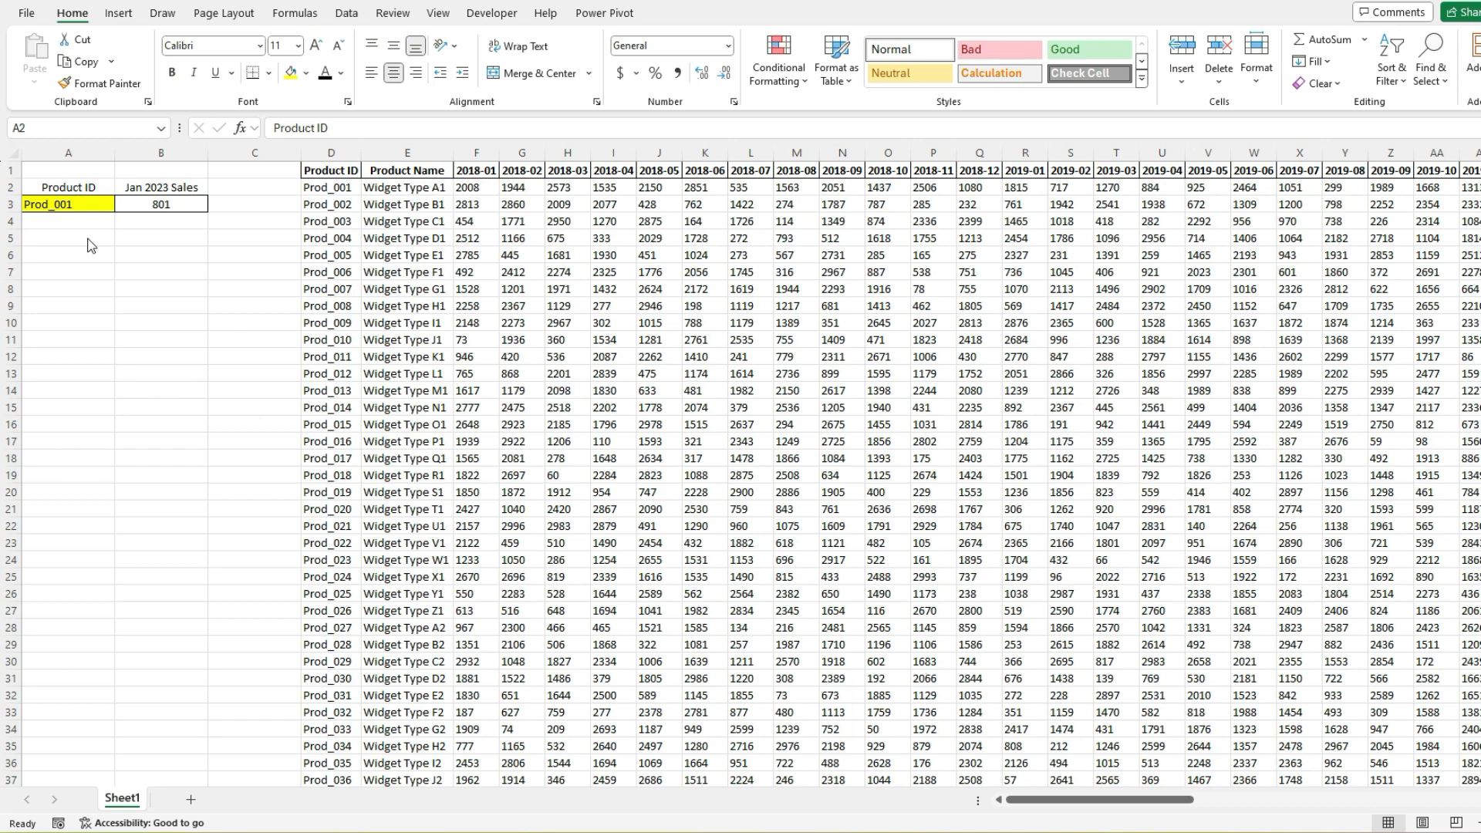
- Select the header cells from Product ID through 2023-01 to count the columns in between
{"action": "left_click", "coordinate": [328, 245]}
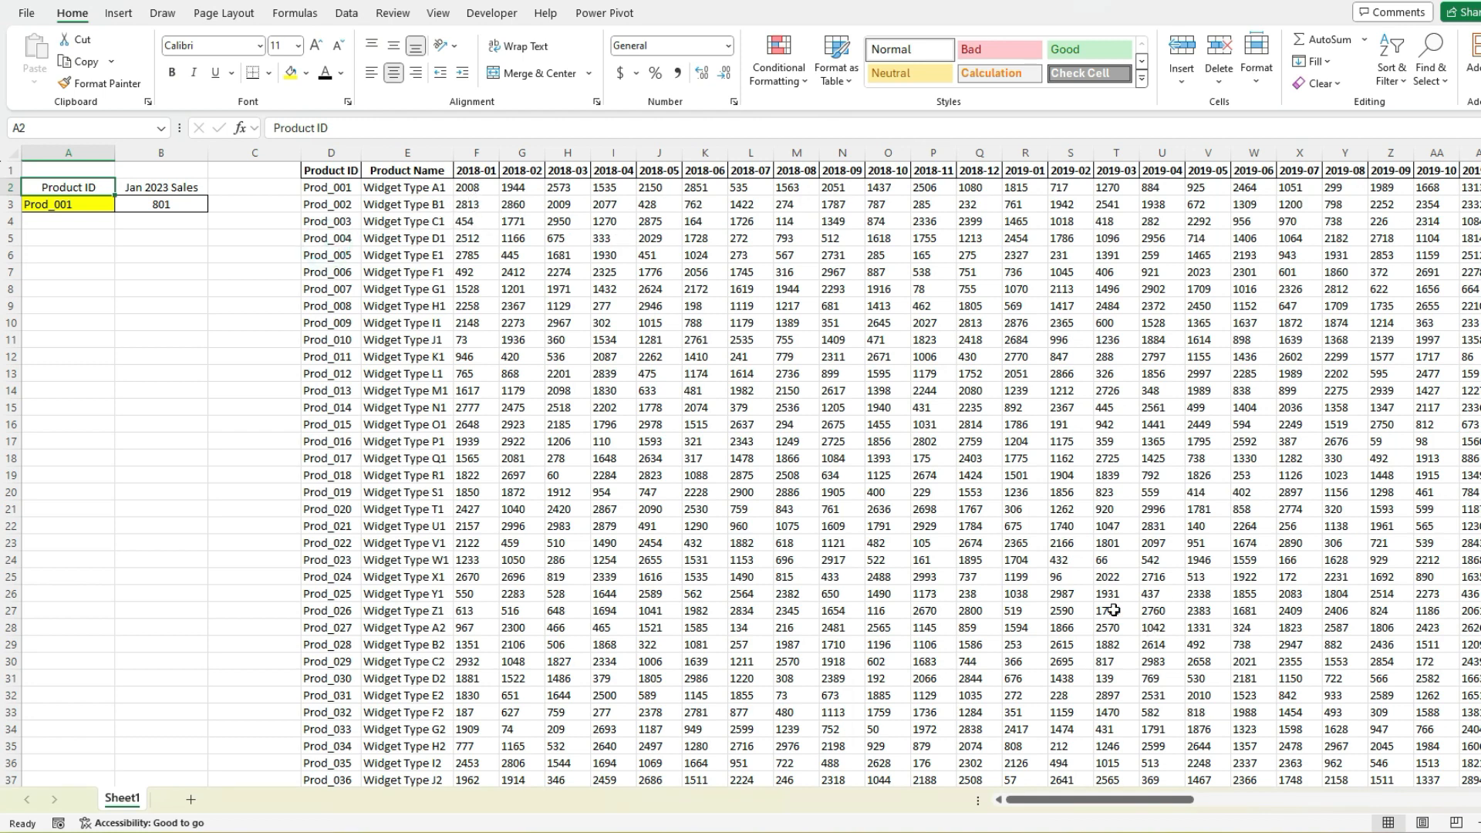
{"action": "mouse_move", "coordinate": [1128, 799]}
{"action": "left_mouse_down"}
{"action": "mouse_move", "coordinate": [1421, 784]}
{"action": "mouse_move", "coordinate": [1116, 789]}
{"action": "left_mouse_up"}
{"action": "left_click", "coordinate": [328, 173]}
{"action": "left_click_drag", "start_coordinate": [1140, 800], "coordinate": [1403, 793]}
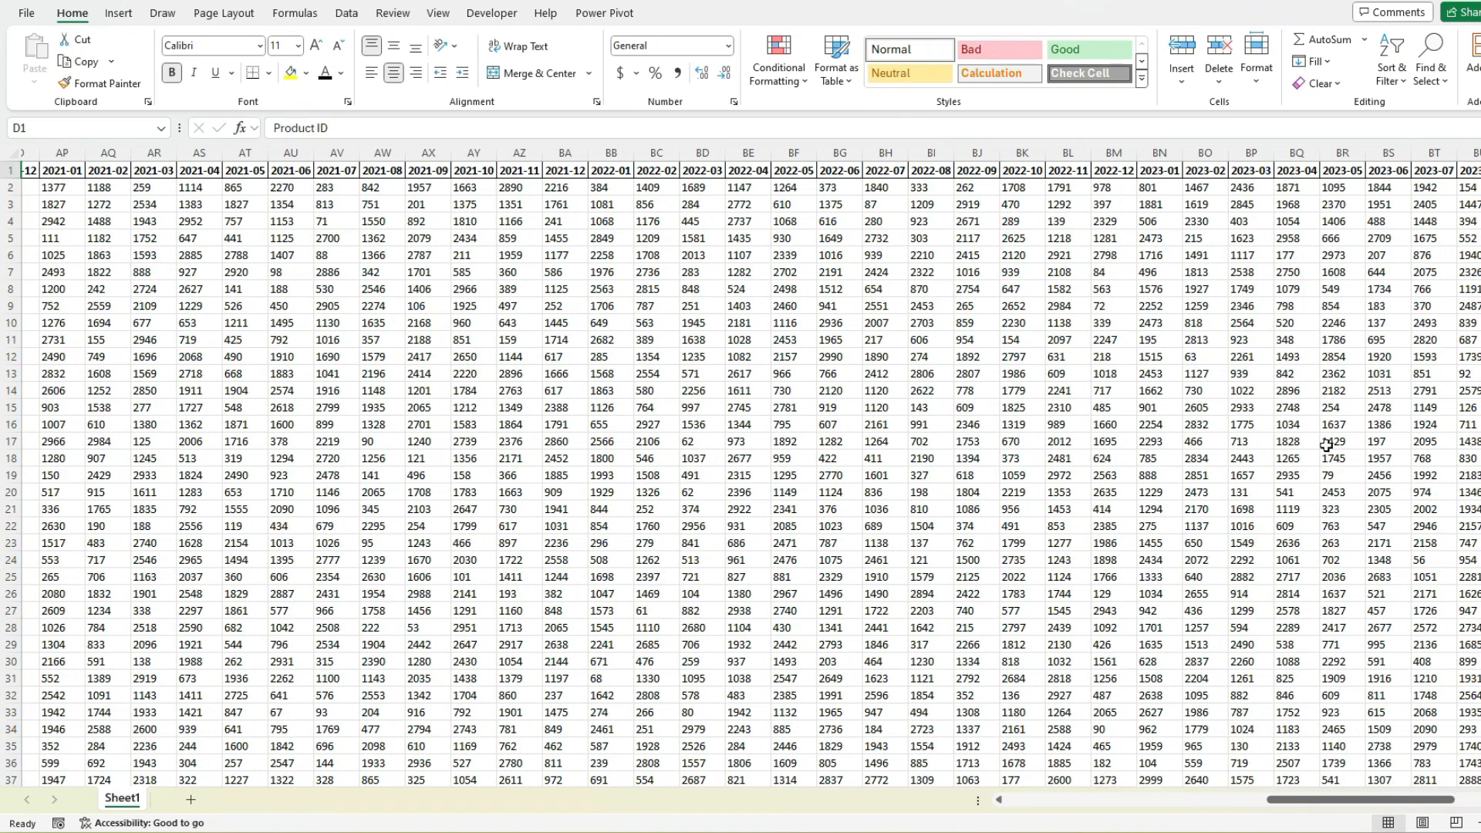
{"action": "left_click", "coordinate": [1158, 173], "text": "shift"}
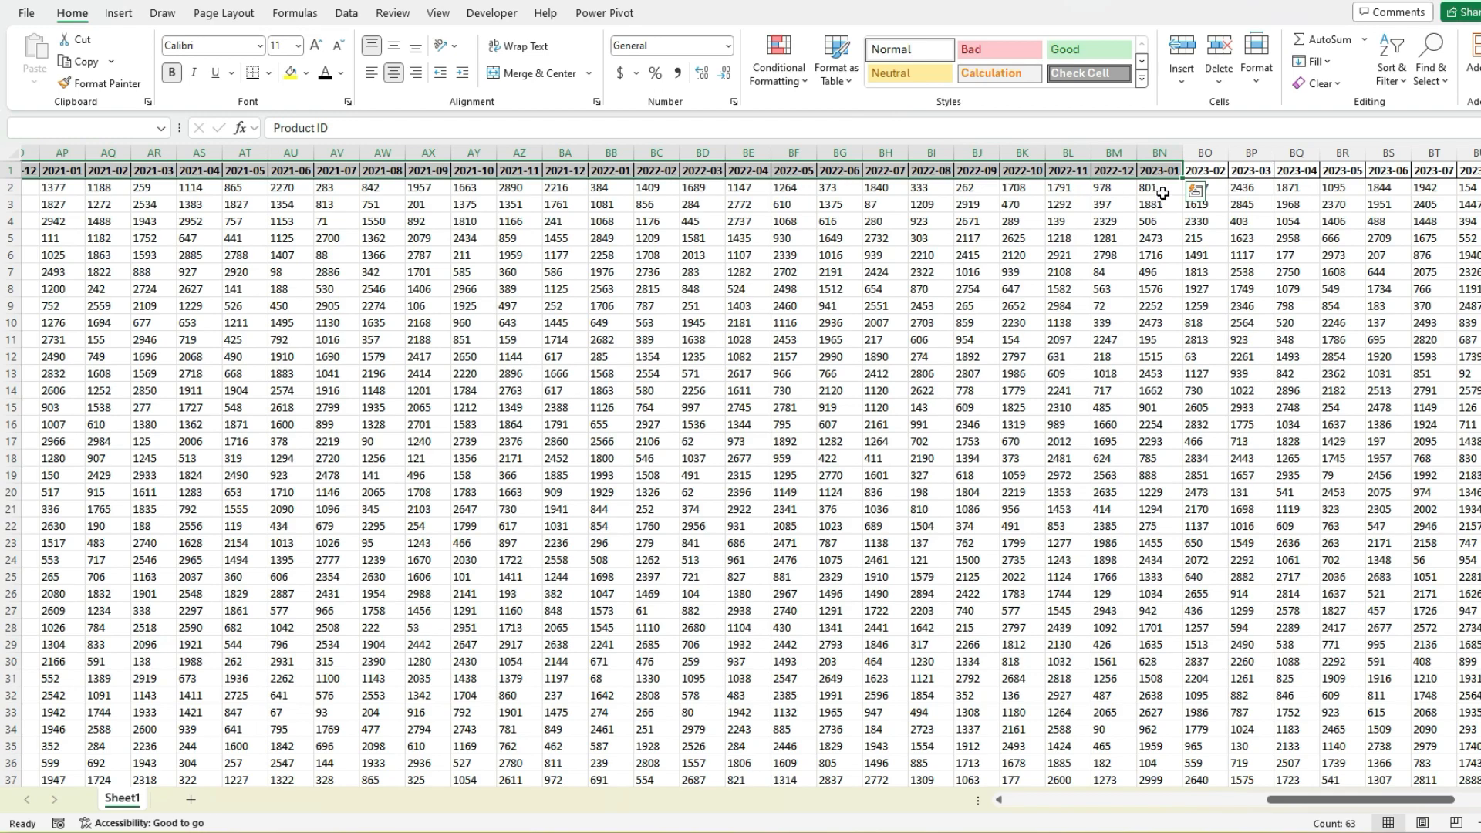
{"action": "left_click", "coordinate": [1013, 801]}
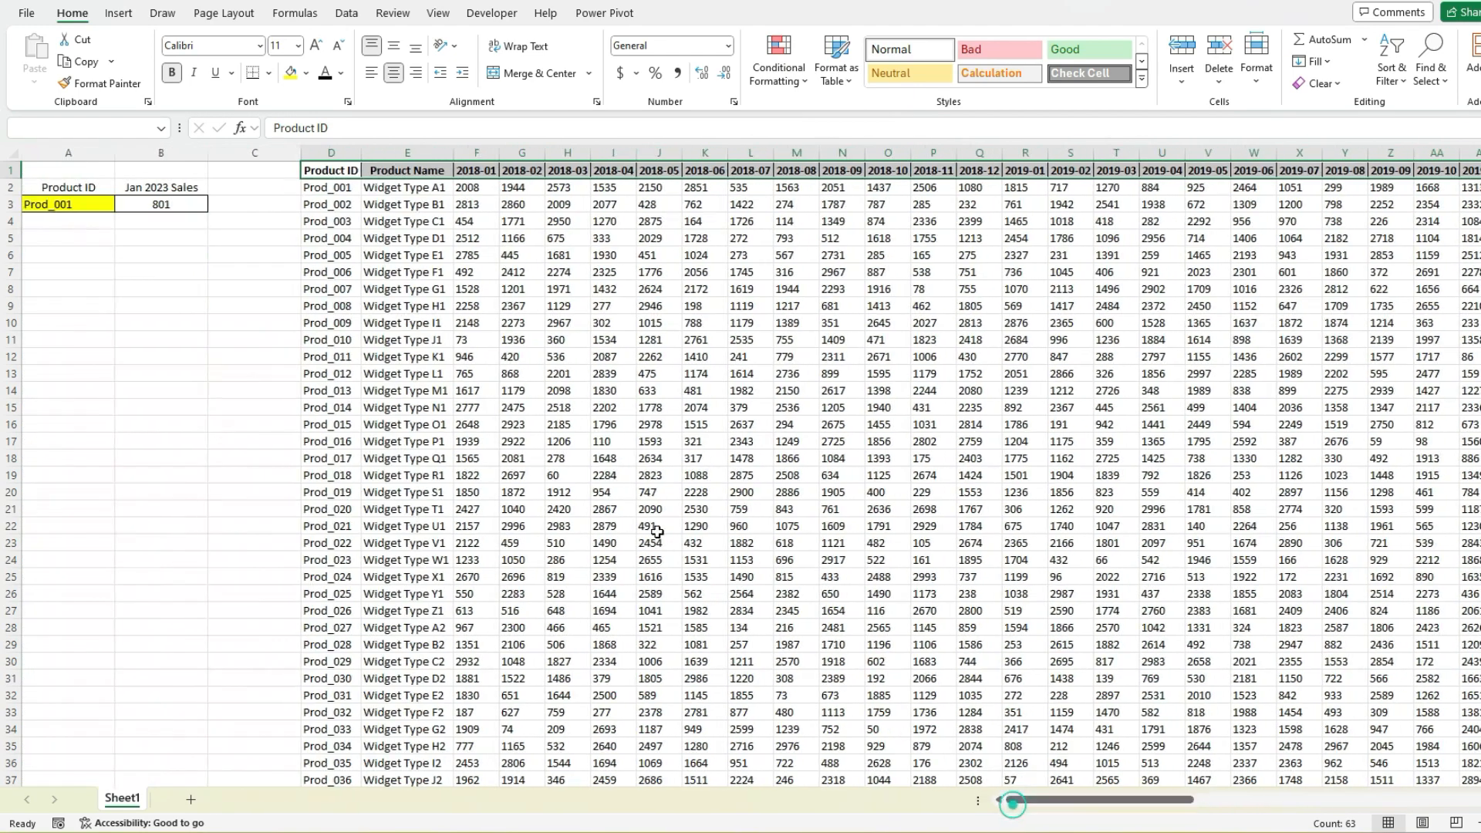
- Review the table range, column index and match mode arguments of the VLOOKUP formula in cell B3
{"action": "left_click", "coordinate": [184, 210]}
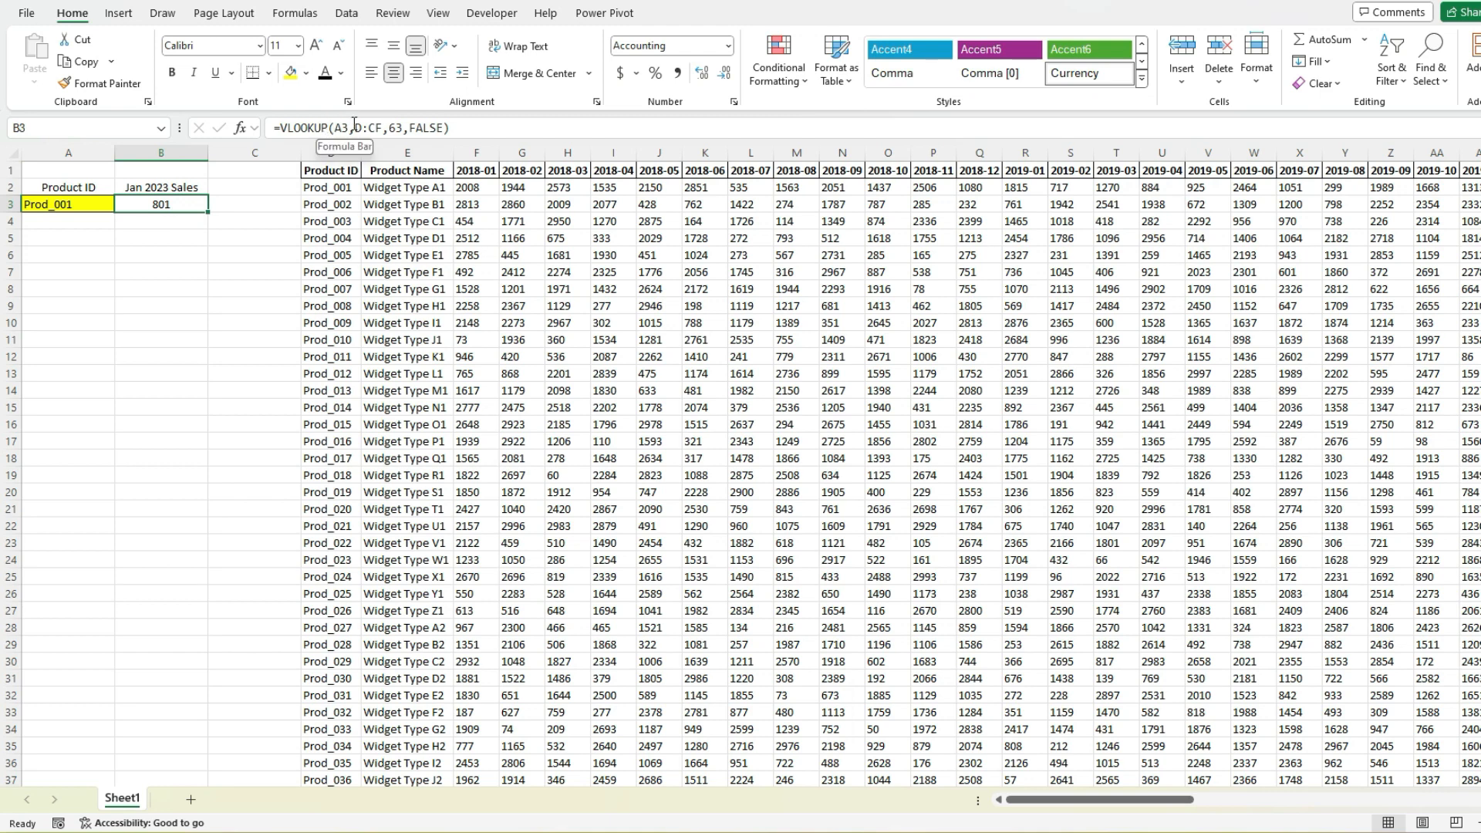
{"action": "left_click", "coordinate": [466, 127]}
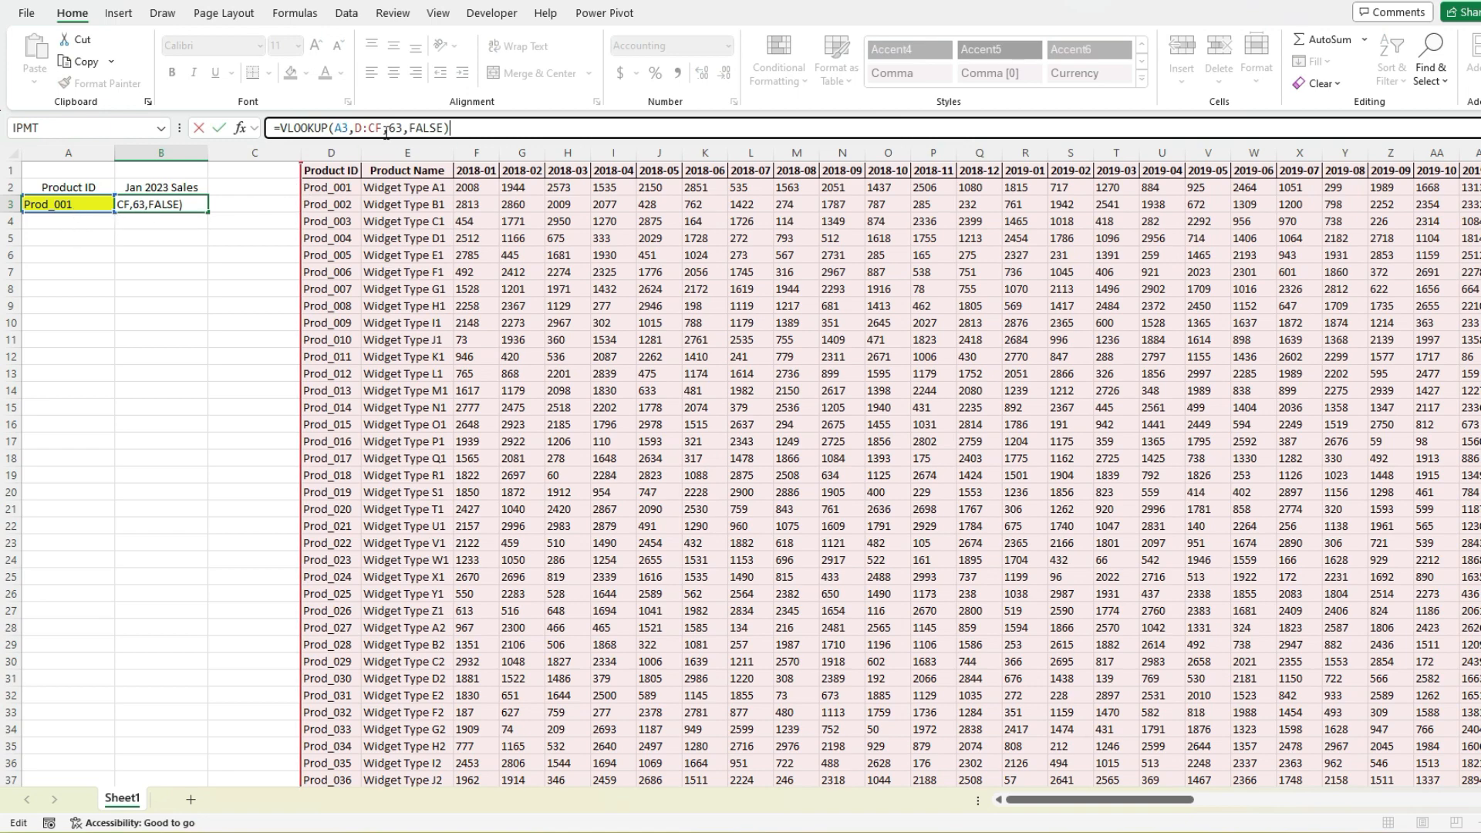
{"action": "left_click_drag", "start_coordinate": [1145, 800], "coordinate": [1011, 799]}
{"action": "left_click", "coordinate": [444, 127]}
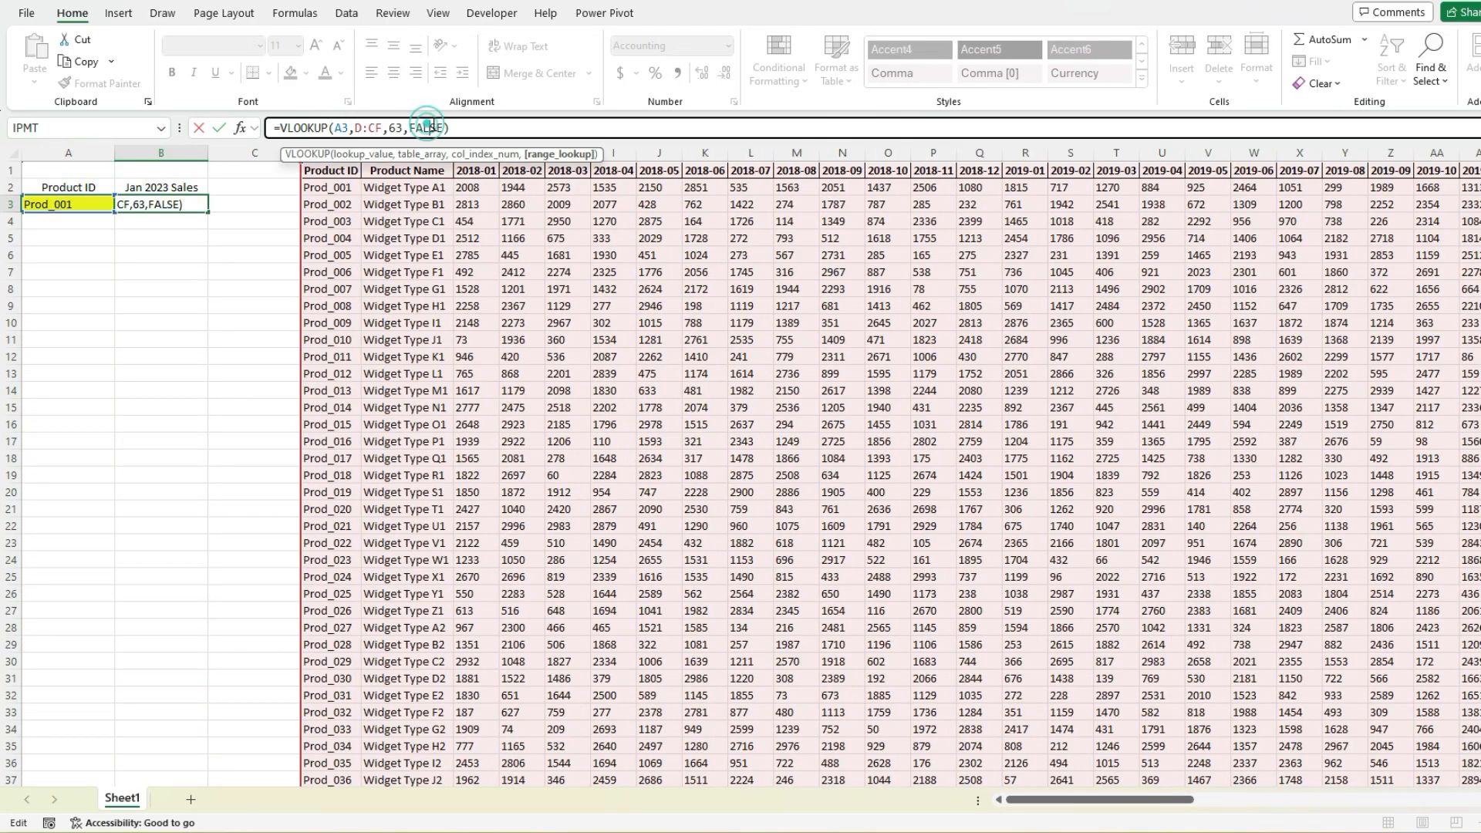
{"action": "left_click", "coordinate": [477, 123]}
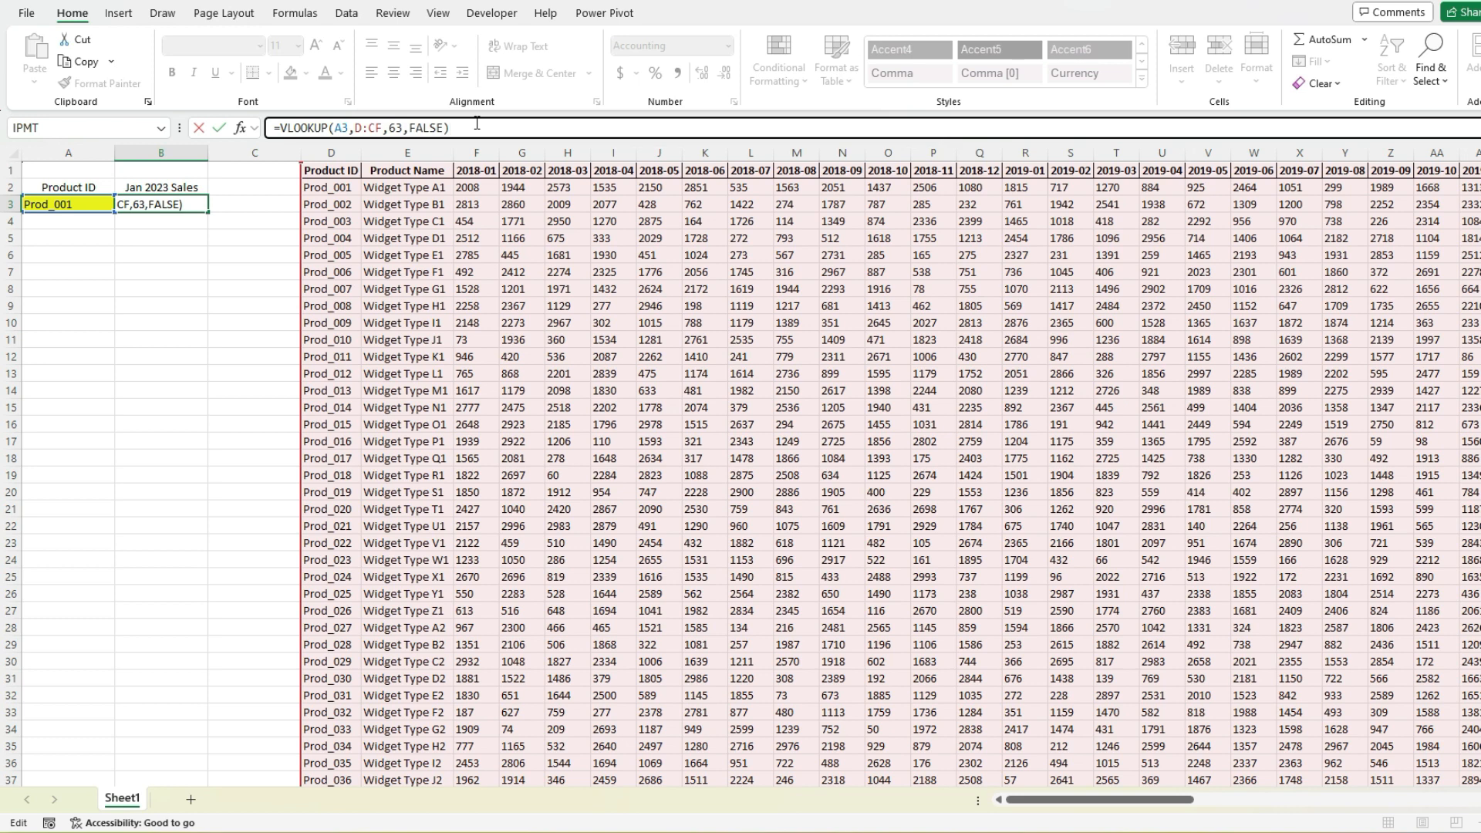
{"action": "key", "text": "ctrl+Return"}
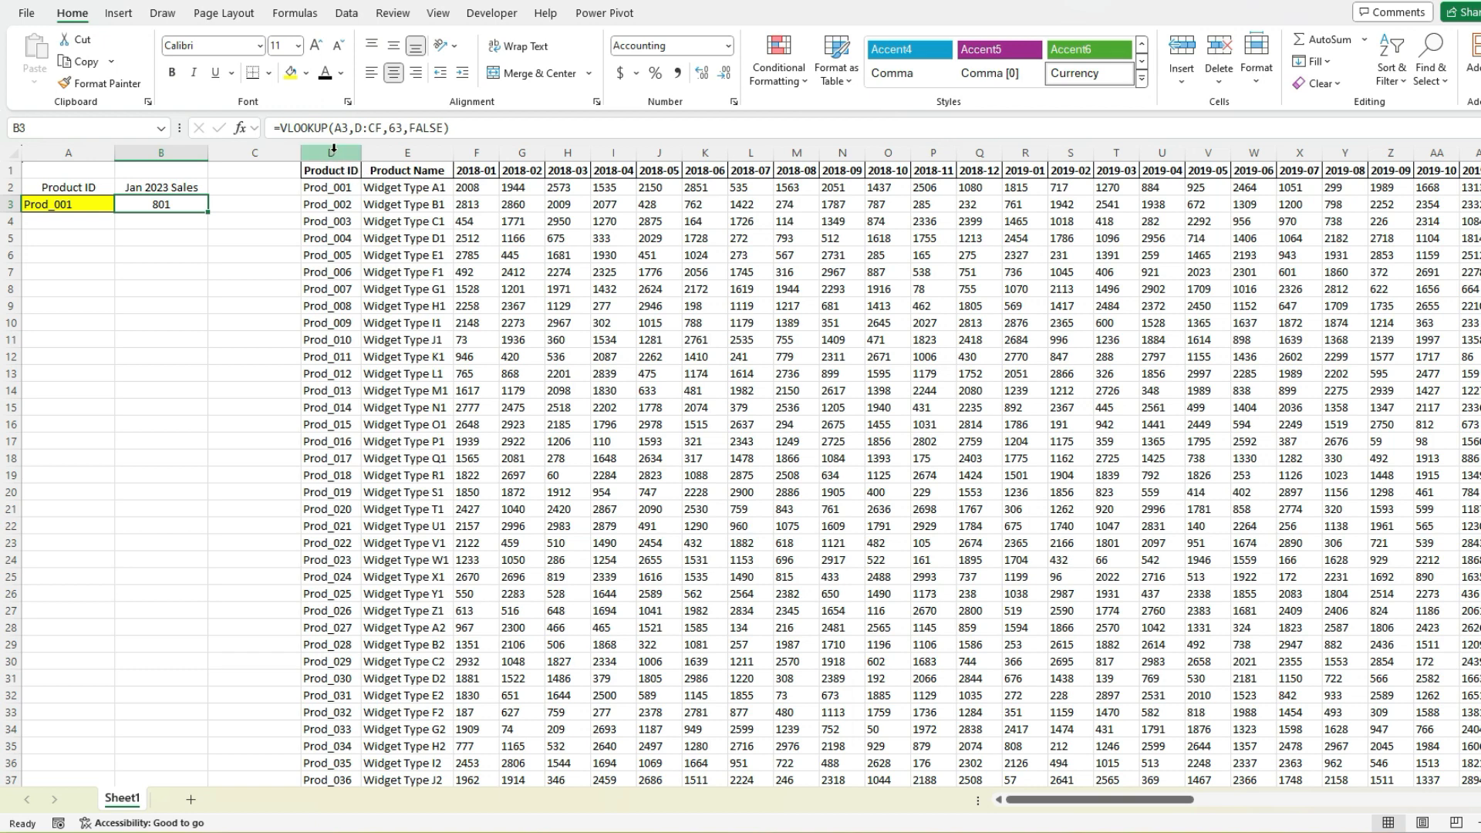
- Insert five blank columns before the Product ID column of the sales table
{"action": "left_click_drag", "start_coordinate": [334, 146], "coordinate": [555, 149]}
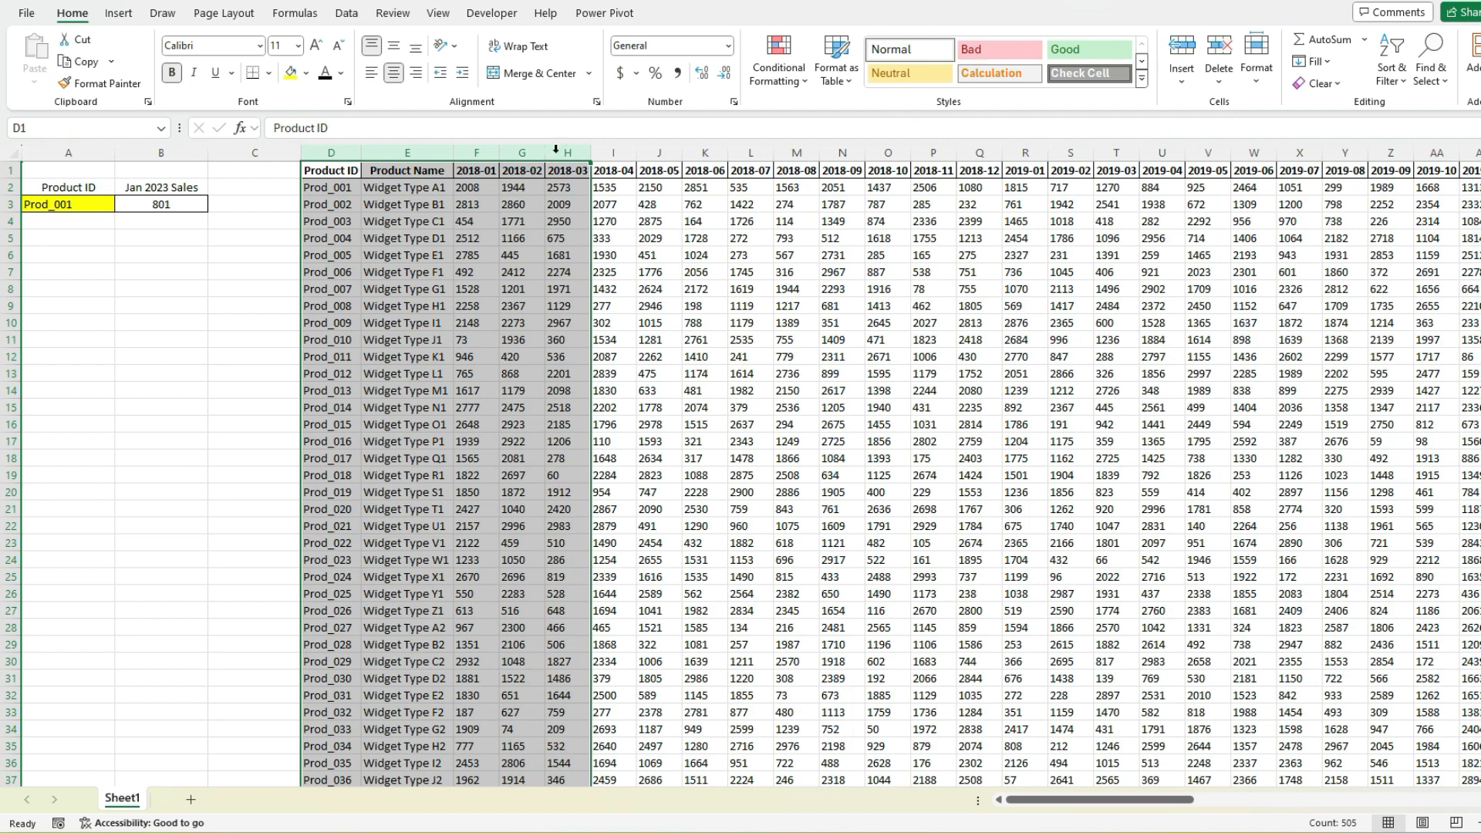
{"action": "right_click", "coordinate": [555, 149]}
{"action": "left_click", "coordinate": [652, 316]}
{"action": "left_click", "coordinate": [668, 303]}
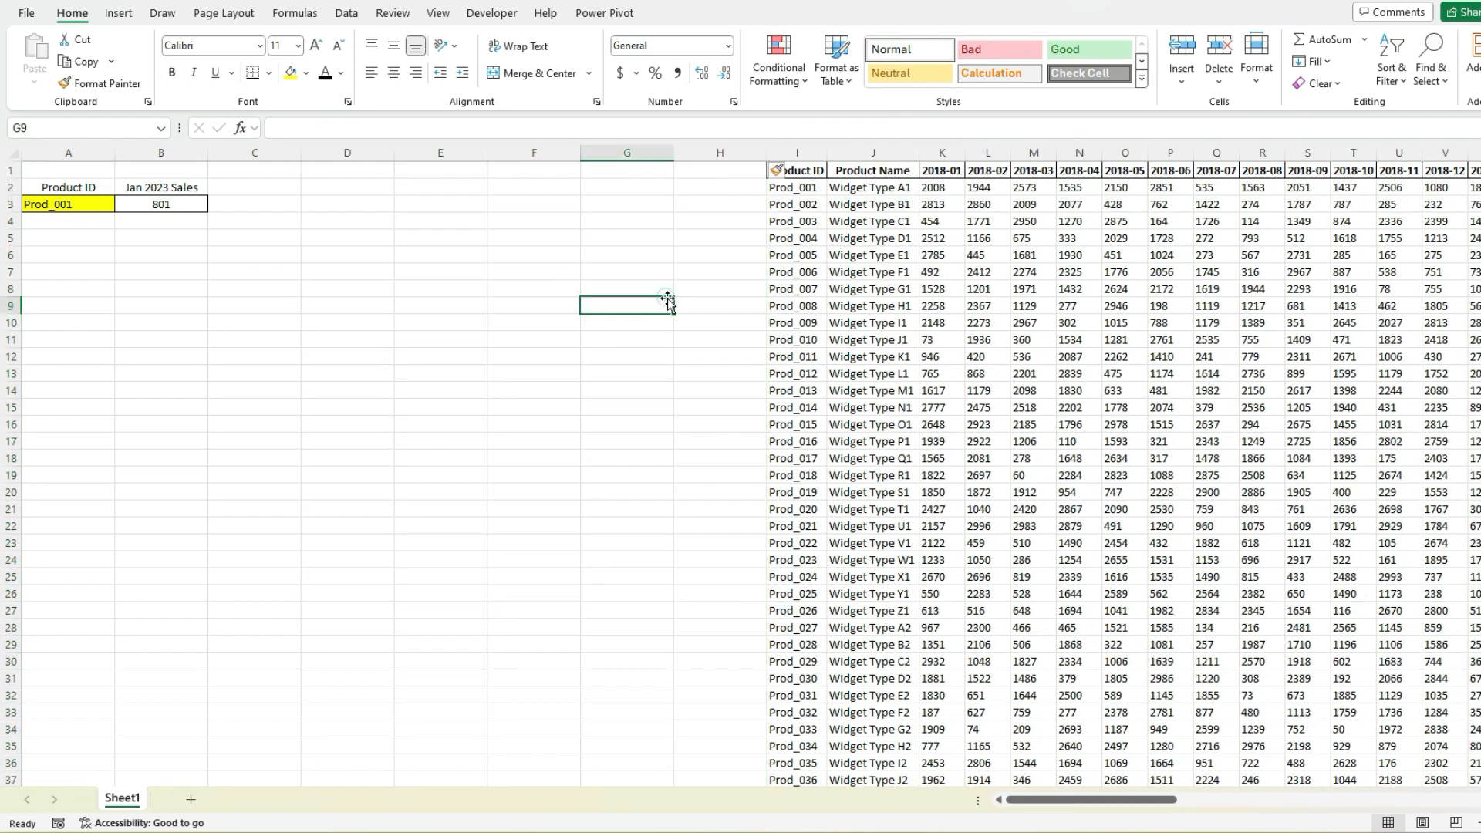
- Check the table range referenced by the VLOOKUP formula in B3 through to the Average Price column
{"action": "left_click", "coordinate": [161, 206]}
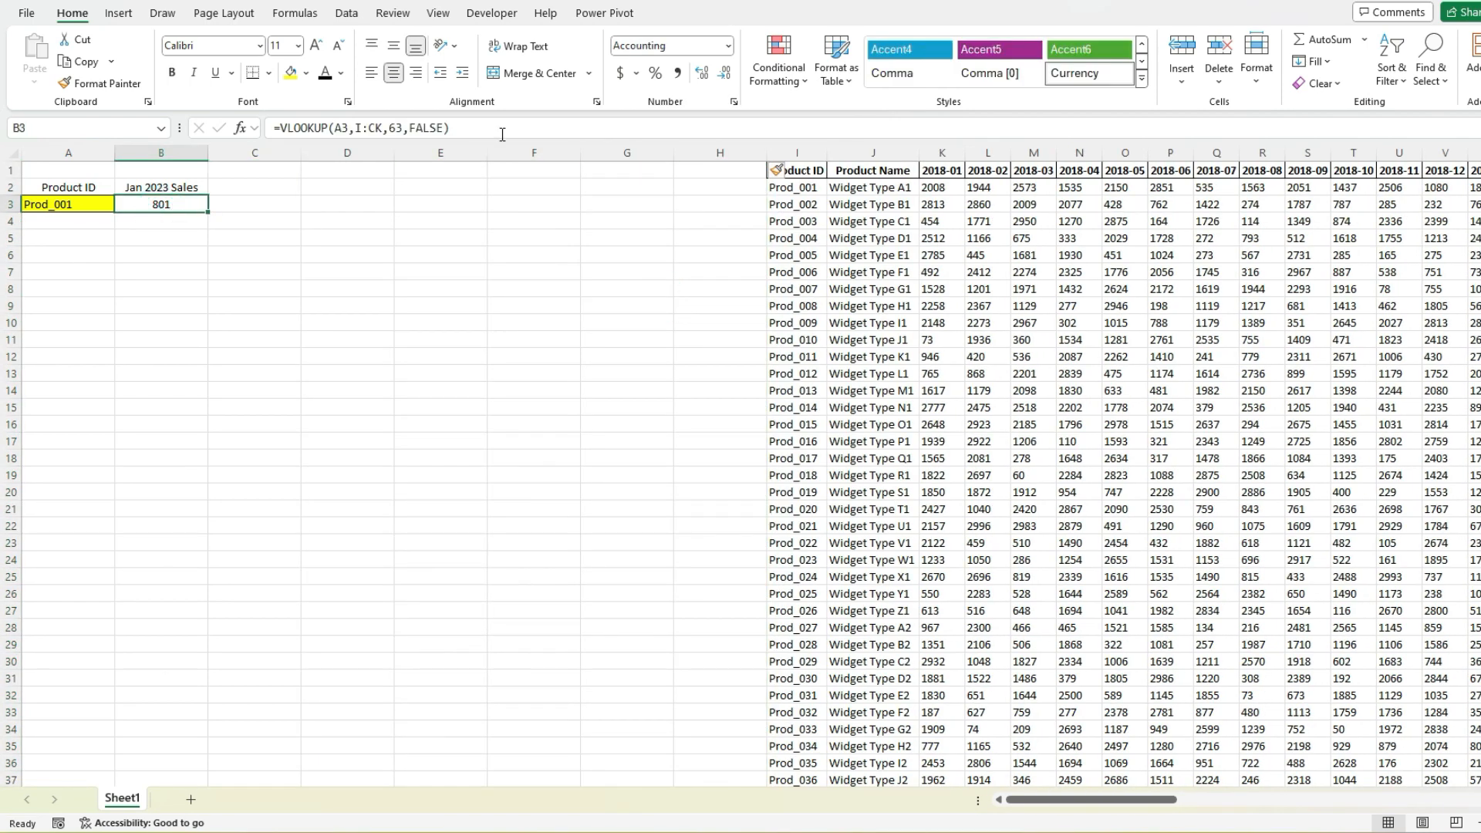
{"action": "left_click", "coordinate": [383, 129]}
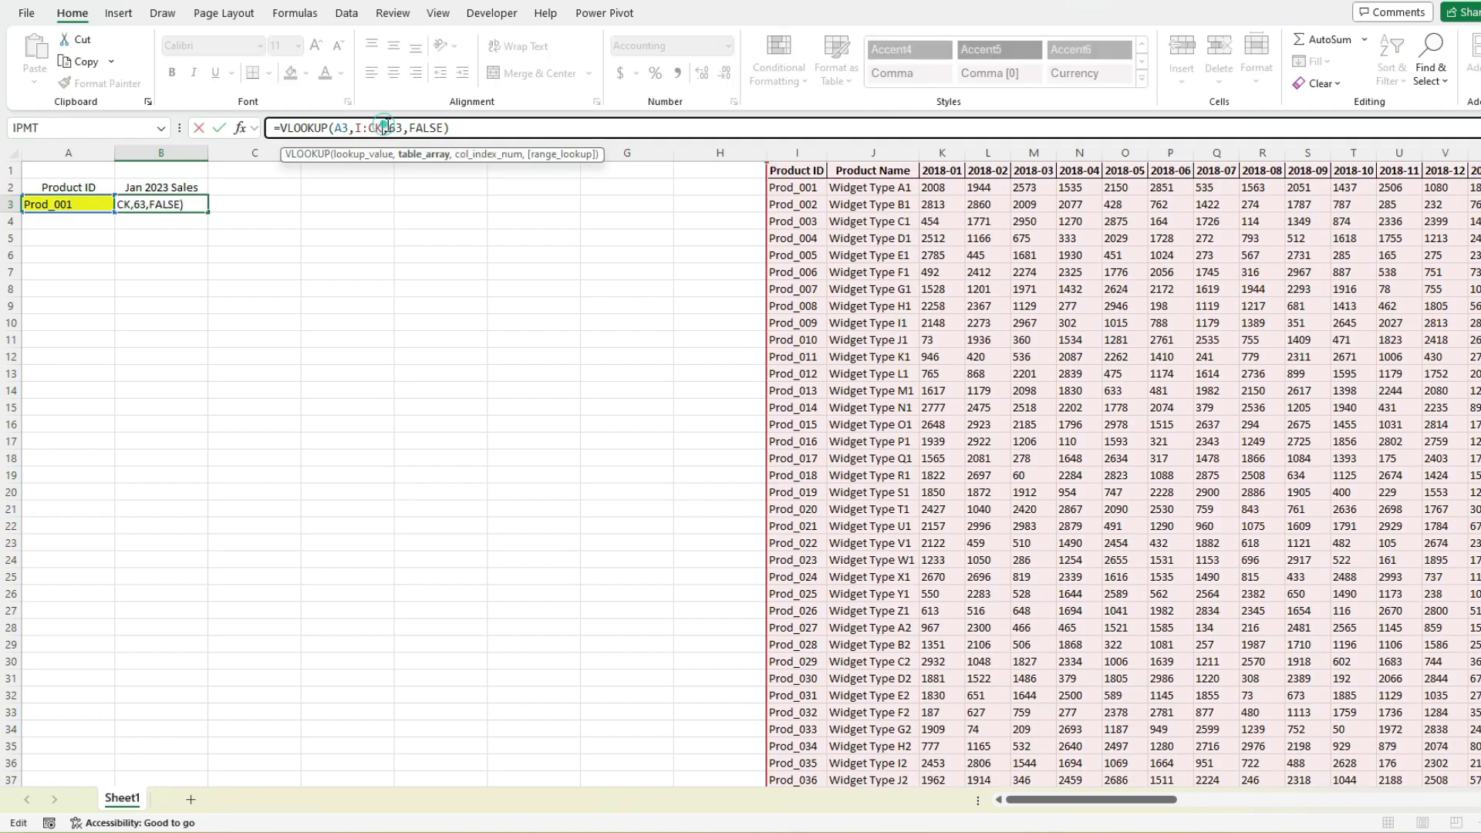
{"action": "left_click_drag", "start_coordinate": [1085, 814], "coordinate": [1080, 810]}
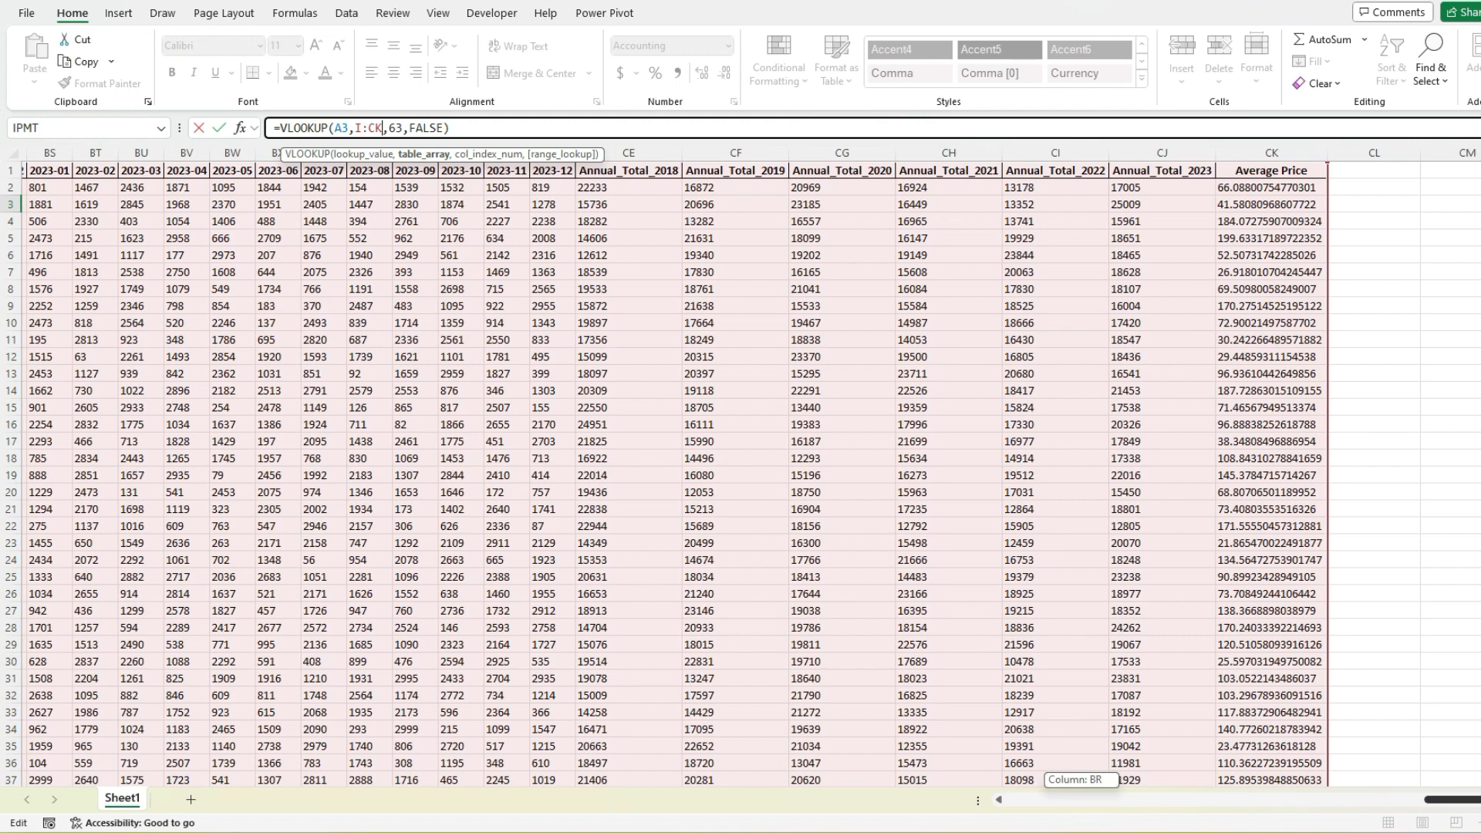
{"action": "left_click_drag", "start_coordinate": [1080, 810], "coordinate": [504, 399]}
- Delete the blank columns D through H before the sales table and select the lookup result in B3
{"action": "left_click", "coordinate": [733, 152]}
{"action": "left_click_drag", "start_coordinate": [733, 153], "coordinate": [379, 153]}
{"action": "right_click", "coordinate": [379, 152]}
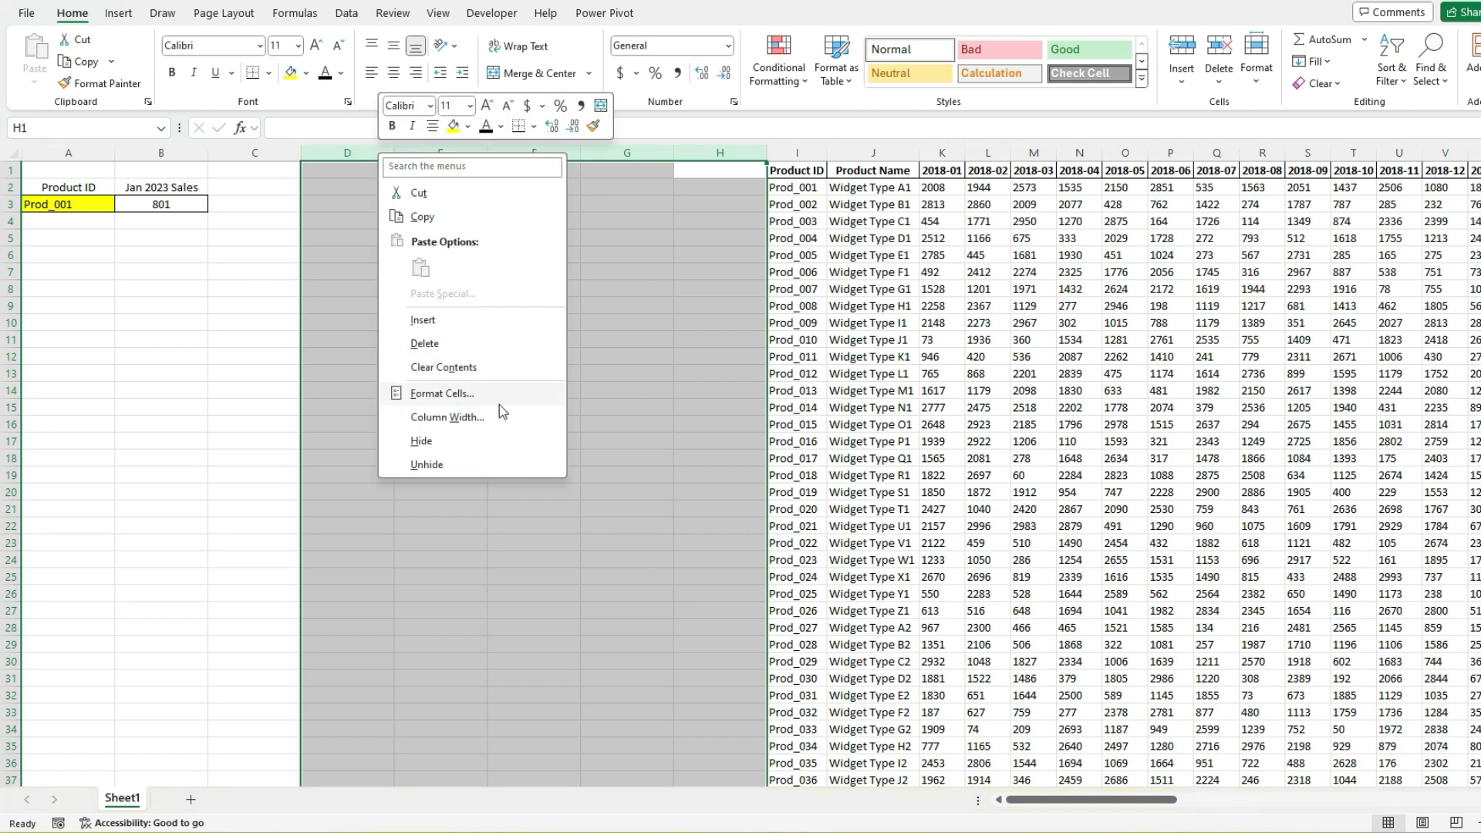
{"action": "left_click", "coordinate": [475, 345]}
{"action": "left_click", "coordinate": [243, 323]}
{"action": "left_click", "coordinate": [170, 205]}
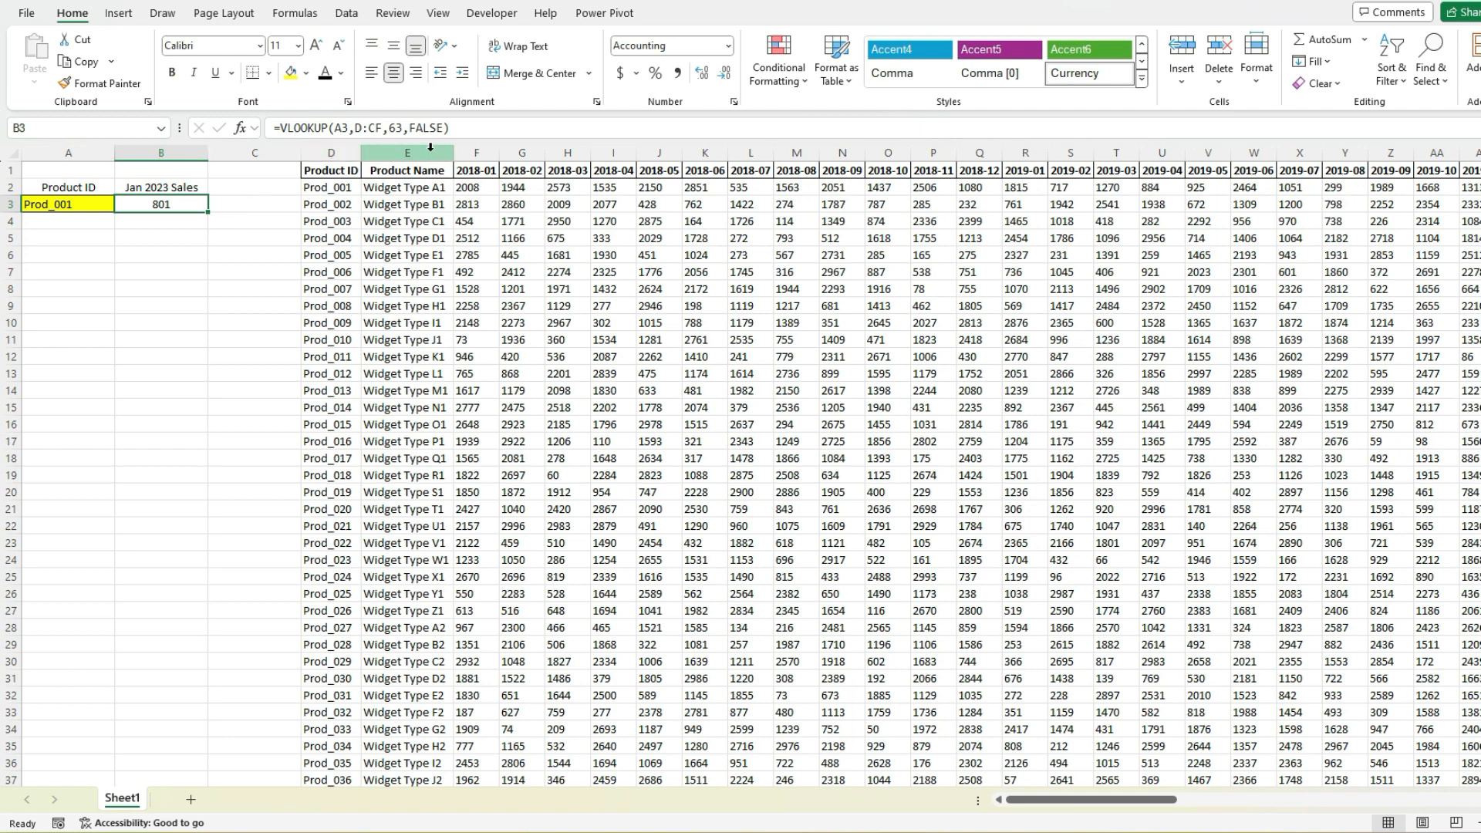
- Delete the 2018 monthly sales columns, F through Q, from the table
{"action": "left_click_drag", "start_coordinate": [471, 146], "coordinate": [974, 176]}
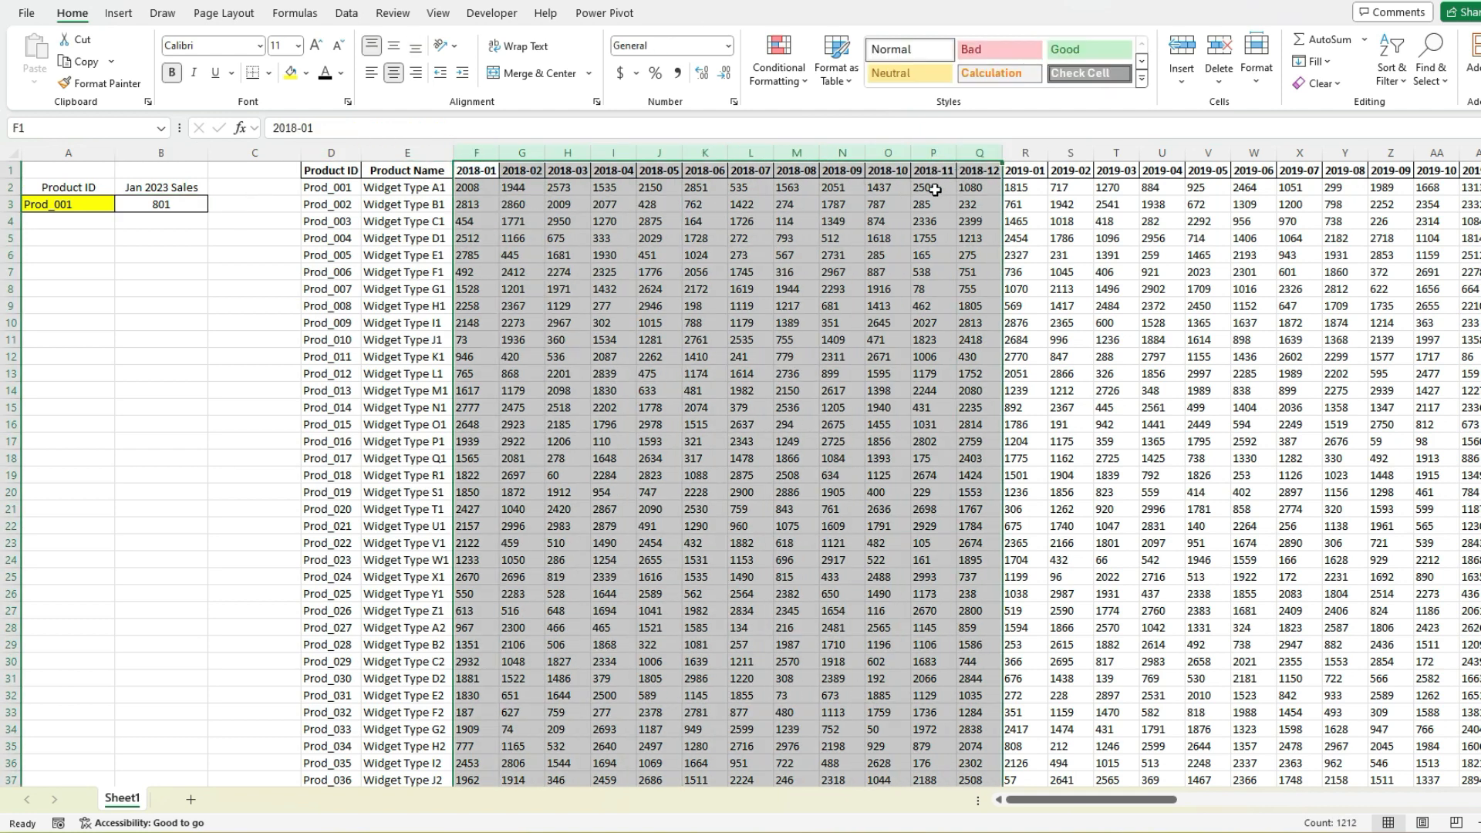
{"action": "right_click", "coordinate": [881, 233]}
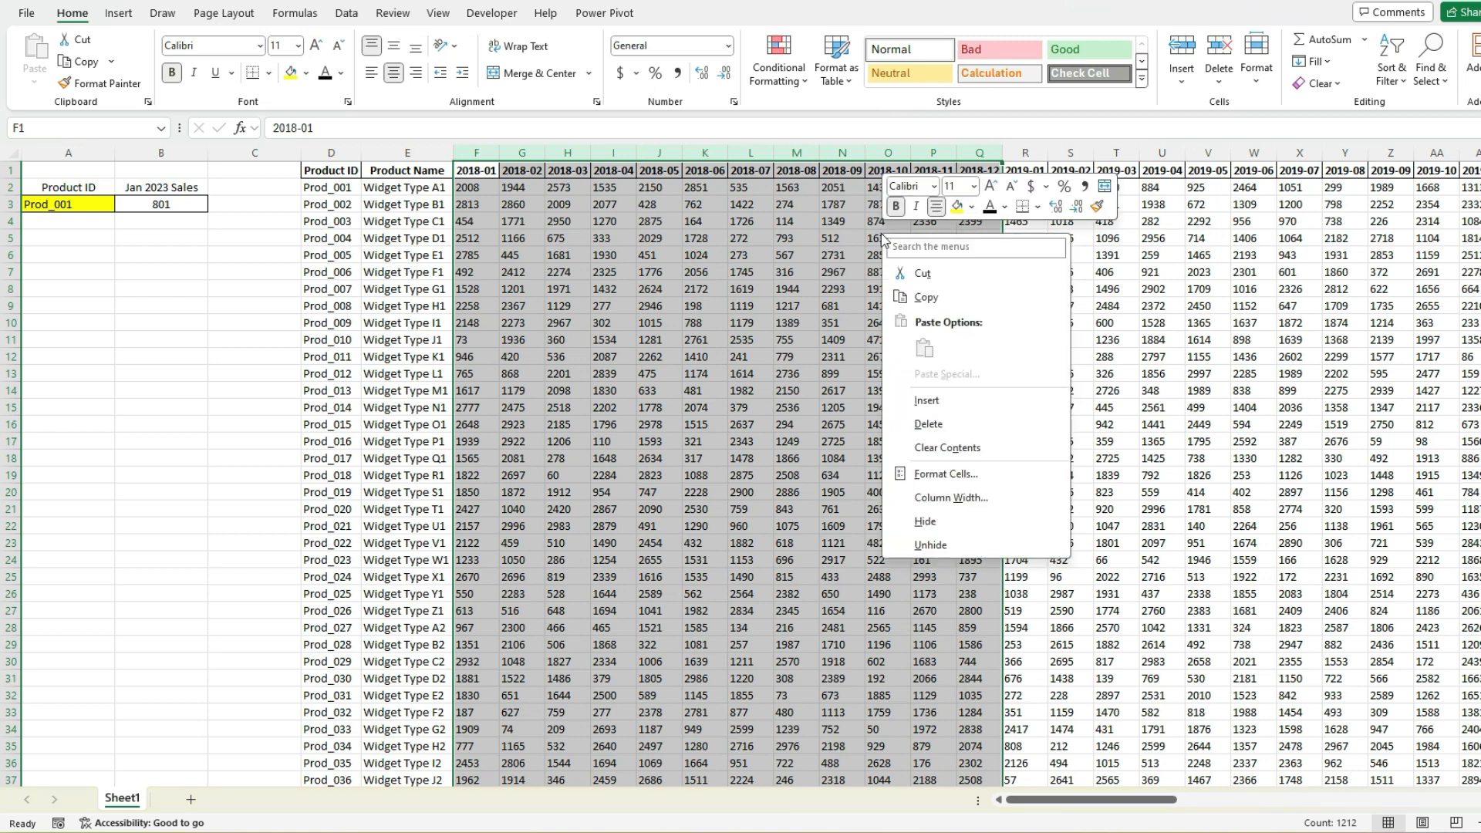
{"action": "left_click", "coordinate": [919, 415]}
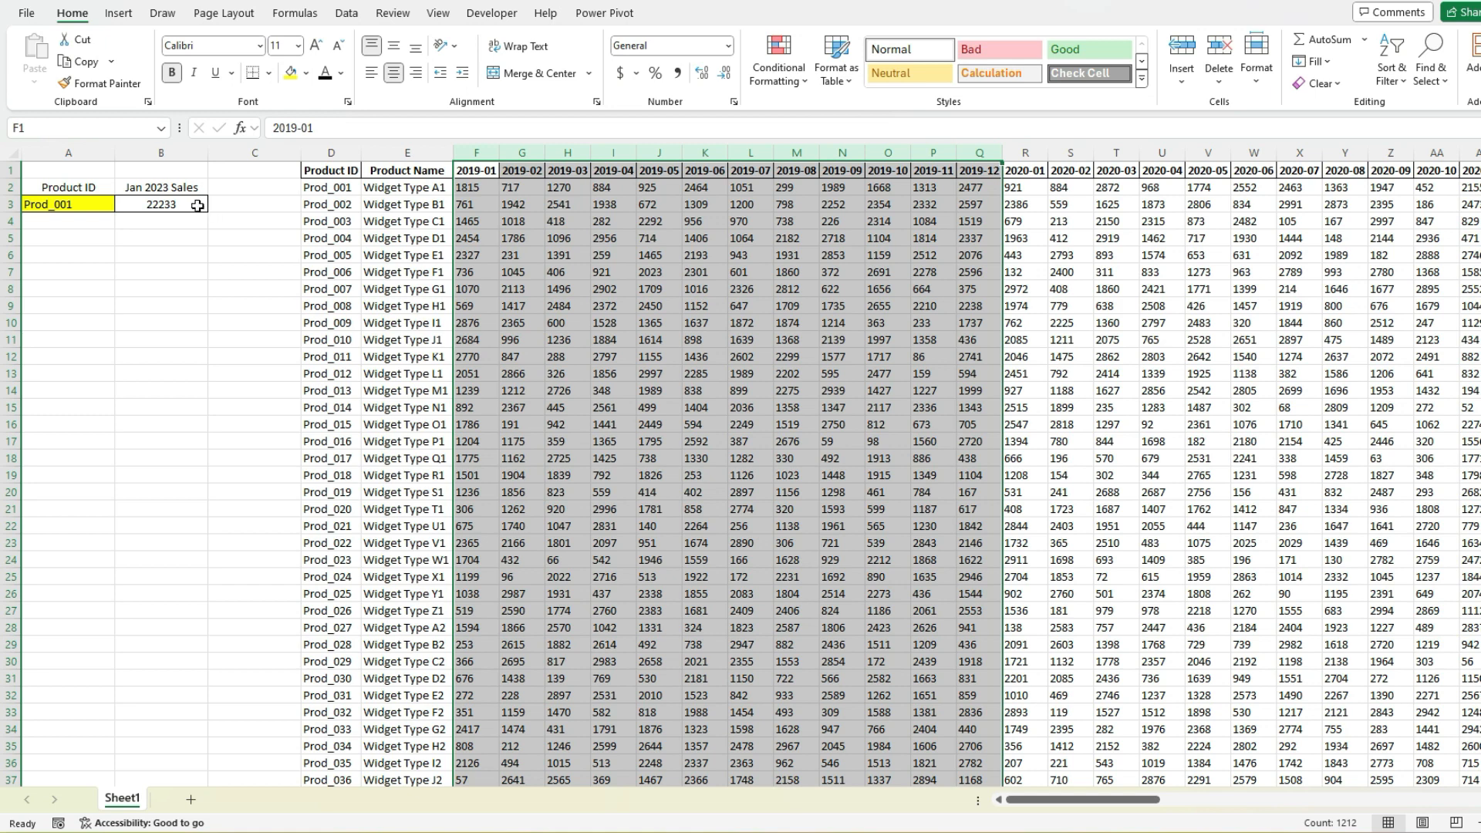
- Inspect the column index argument of the VLOOKUP formula in cell B3
{"action": "left_click", "coordinate": [198, 206]}
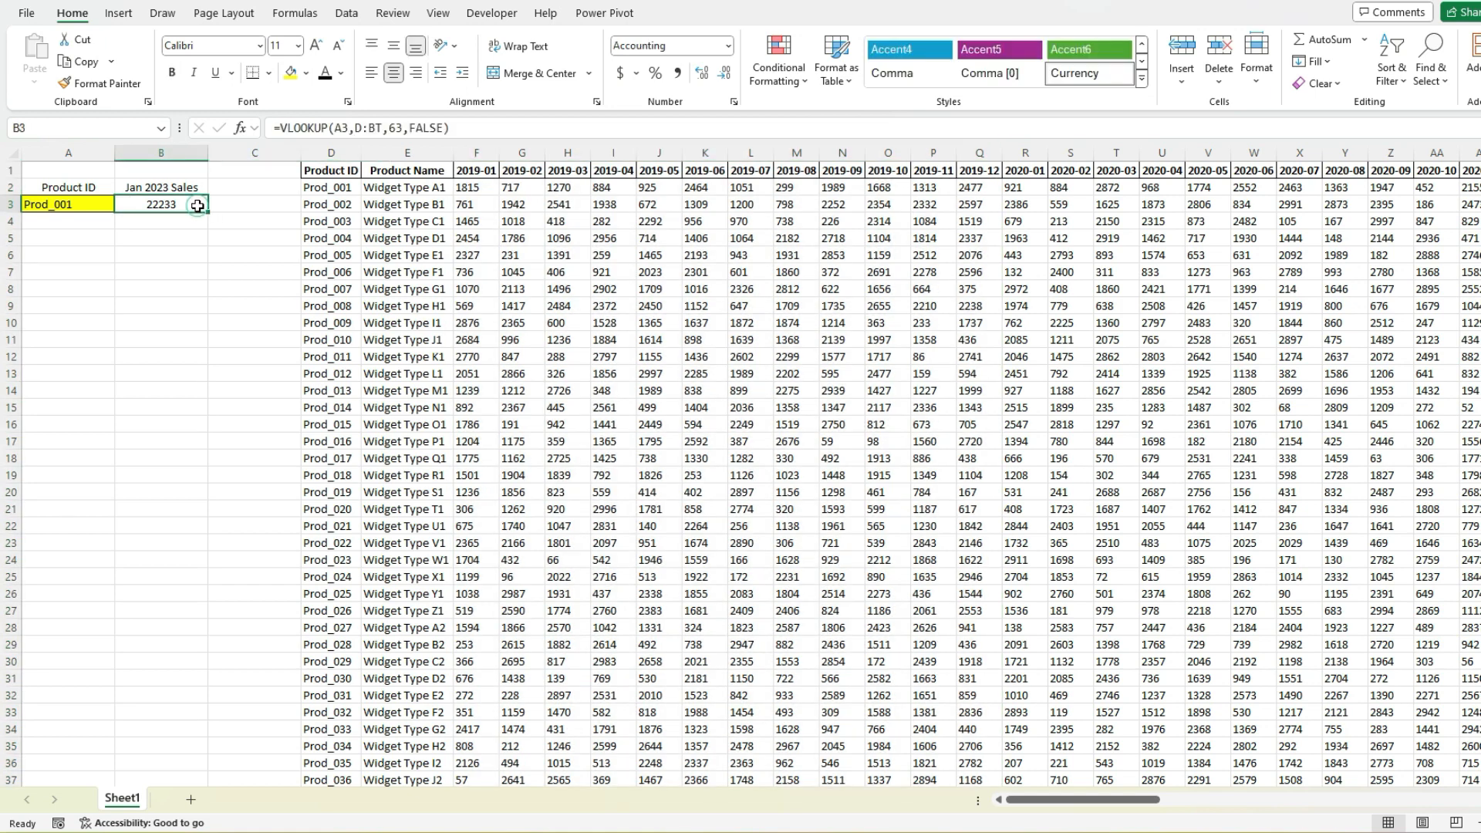
{"action": "left_click", "coordinate": [391, 127]}
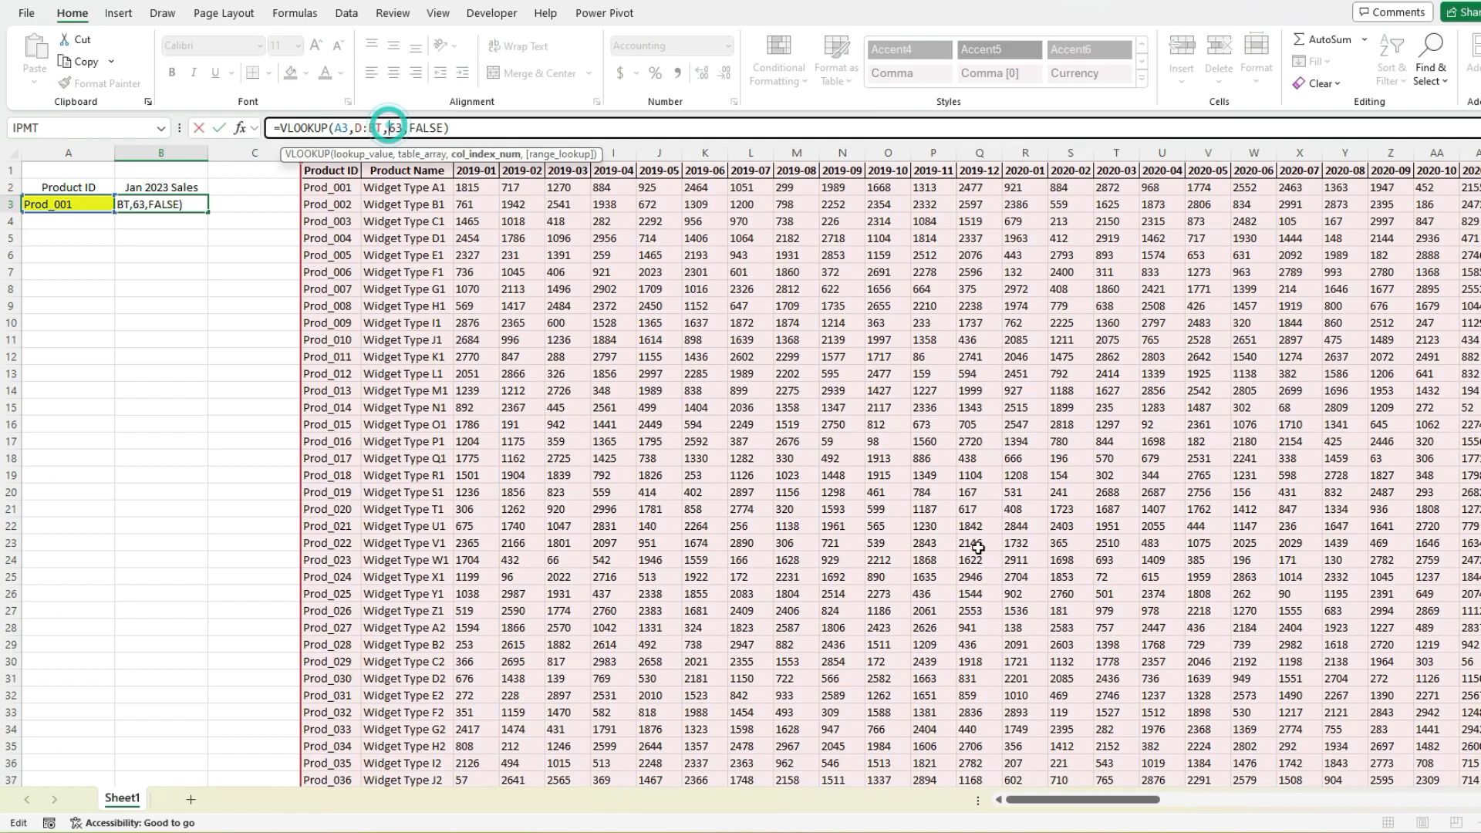
{"action": "left_click_drag", "start_coordinate": [1065, 800], "coordinate": [973, 816]}
{"action": "left_click", "coordinate": [255, 187]}
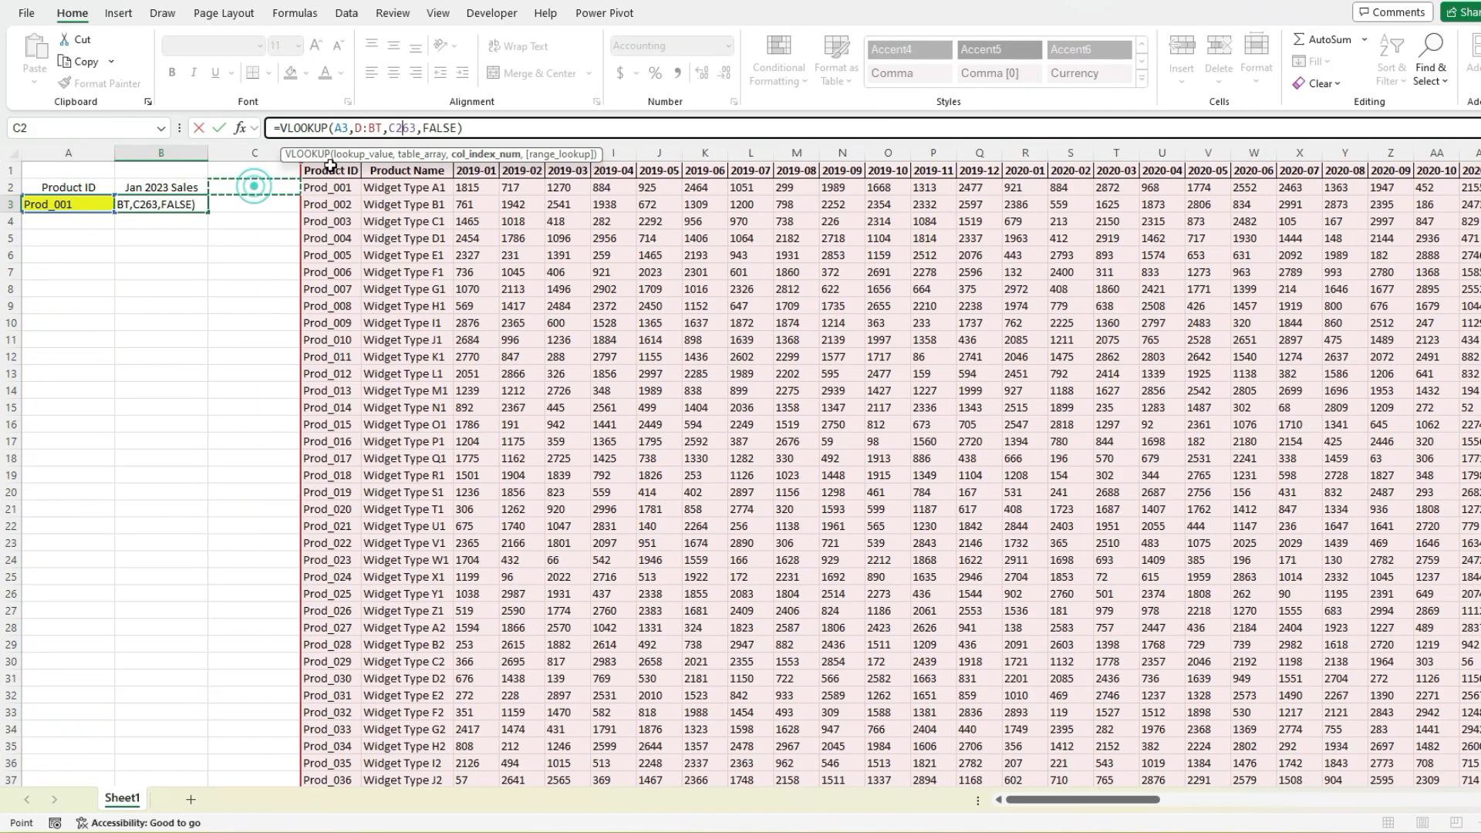
{"action": "key", "text": "Return"}
- Select the header row from Product ID up to 2023-01 to recount the column position
{"action": "left_click_drag", "start_coordinate": [308, 172], "coordinate": [341, 164]}
{"action": "key", "text": "shift+Right"}
{"action": "key", "text": "shift+Right"}
{"action": "key", "text": "shift+Right"}
{"action": "key", "text": "shift+Right"}
{"action": "key", "text": "shift+Right"}
{"action": "key", "text": "shift+Right"}
{"action": "key", "text": "shift+Right"}
{"action": "key", "text": "shift+Right"}
{"action": "key", "text": "shift+Right"}
{"action": "key", "text": "shift+Right"}
{"action": "key", "text": "shift+Right"}
{"action": "key", "text": "shift+Right"}
{"action": "key", "text": "shift+Right"}
{"action": "key", "text": "shift+Right"}
{"action": "key", "text": "shift+Right"}
{"action": "key", "text": "shift+Right"}
{"action": "key", "text": "shift+Right"}
{"action": "key", "text": "shift+Right"}
{"action": "key", "text": "shift+Right"}
{"action": "key", "text": "shift+Right"}
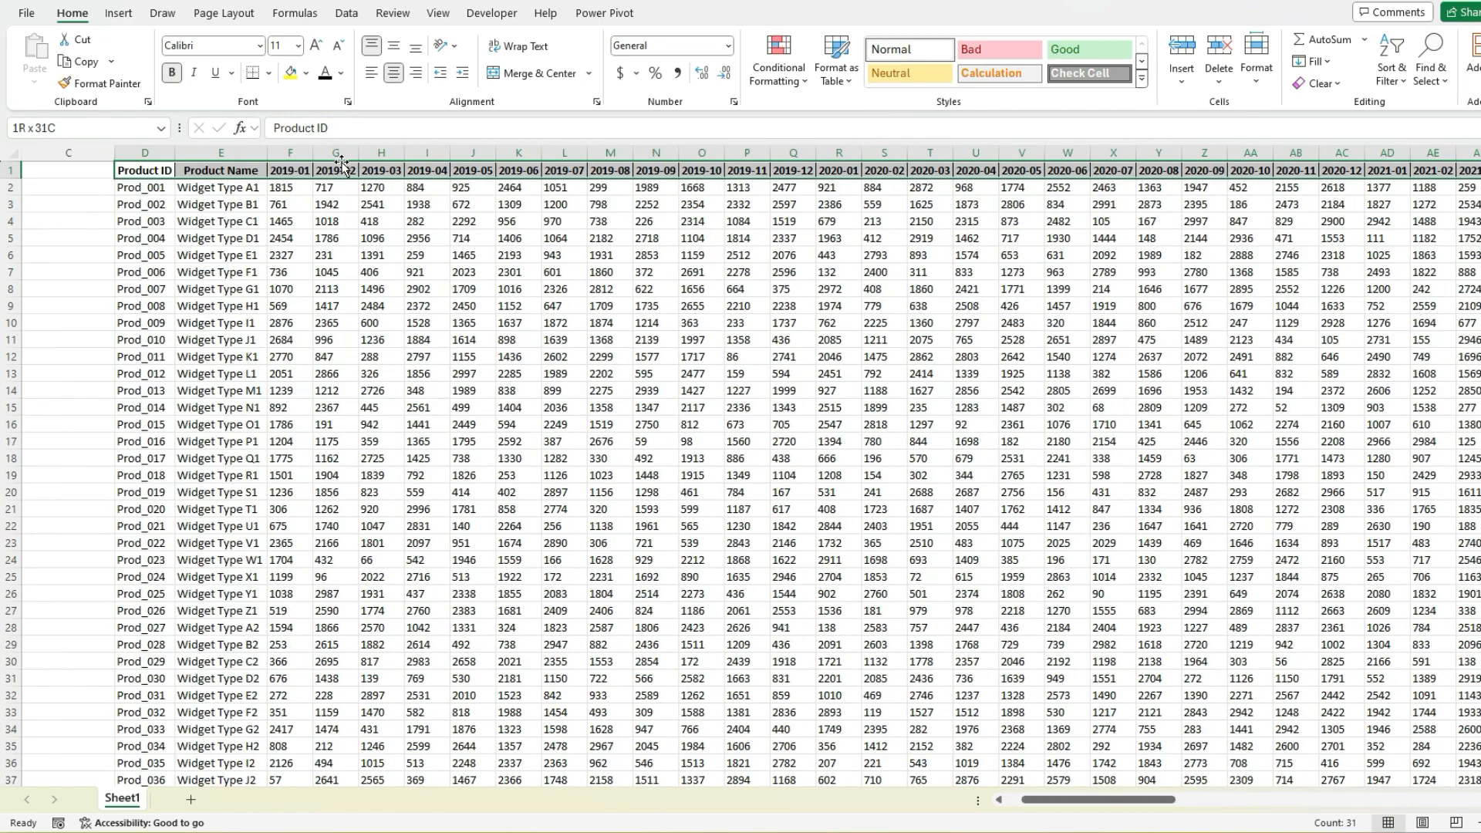
{"action": "key", "text": "shift+Right"}
{"action": "key", "text": "shift+Right"}
{"action": "key", "text": "shift+Right"}
{"action": "key", "text": "shift+Right"}
{"action": "key", "text": "shift+Right"}
{"action": "key", "text": "shift+Right"}
{"action": "key", "text": "shift+Right"}
{"action": "key", "text": "shift+Right"}
{"action": "key", "text": "shift+Right"}
{"action": "key", "text": "shift+Right"}
{"action": "key", "text": "shift+Right"}
{"action": "key", "text": "shift+Right"}
{"action": "key", "text": "shift+Right"}
{"action": "key", "text": "shift+Right"}
{"action": "key", "text": "shift+Right"}
{"action": "key", "text": "shift+Right"}
{"action": "key", "text": "shift+Right"}
{"action": "key", "text": "shift+Right"}
{"action": "key", "text": "shift+Right"}
{"action": "key", "text": "shift+Right"}
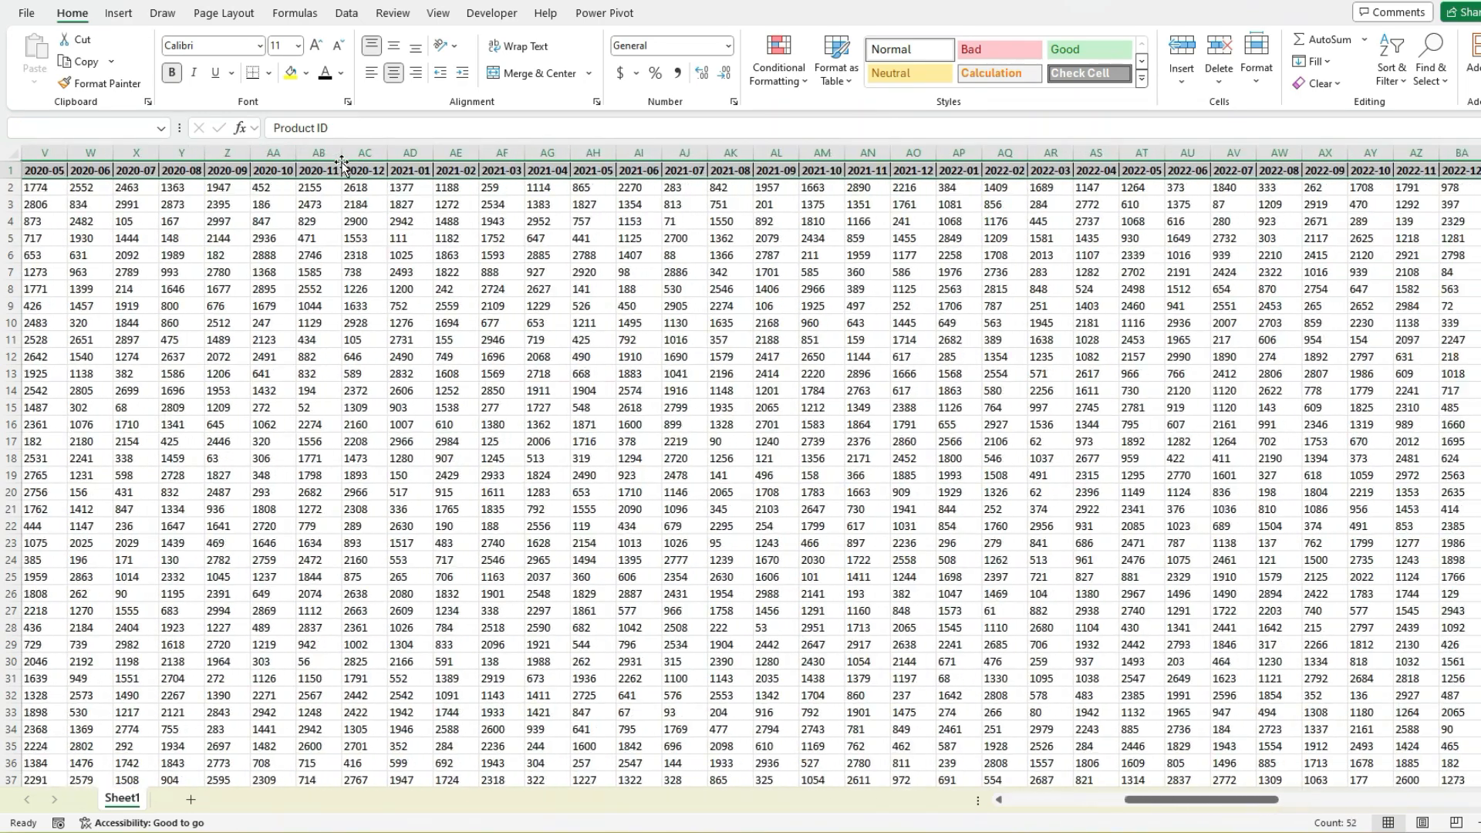
{"action": "key", "text": "shift+Right"}
{"action": "key", "text": "shift+Right"}
{"action": "key", "text": "shift+Right"}
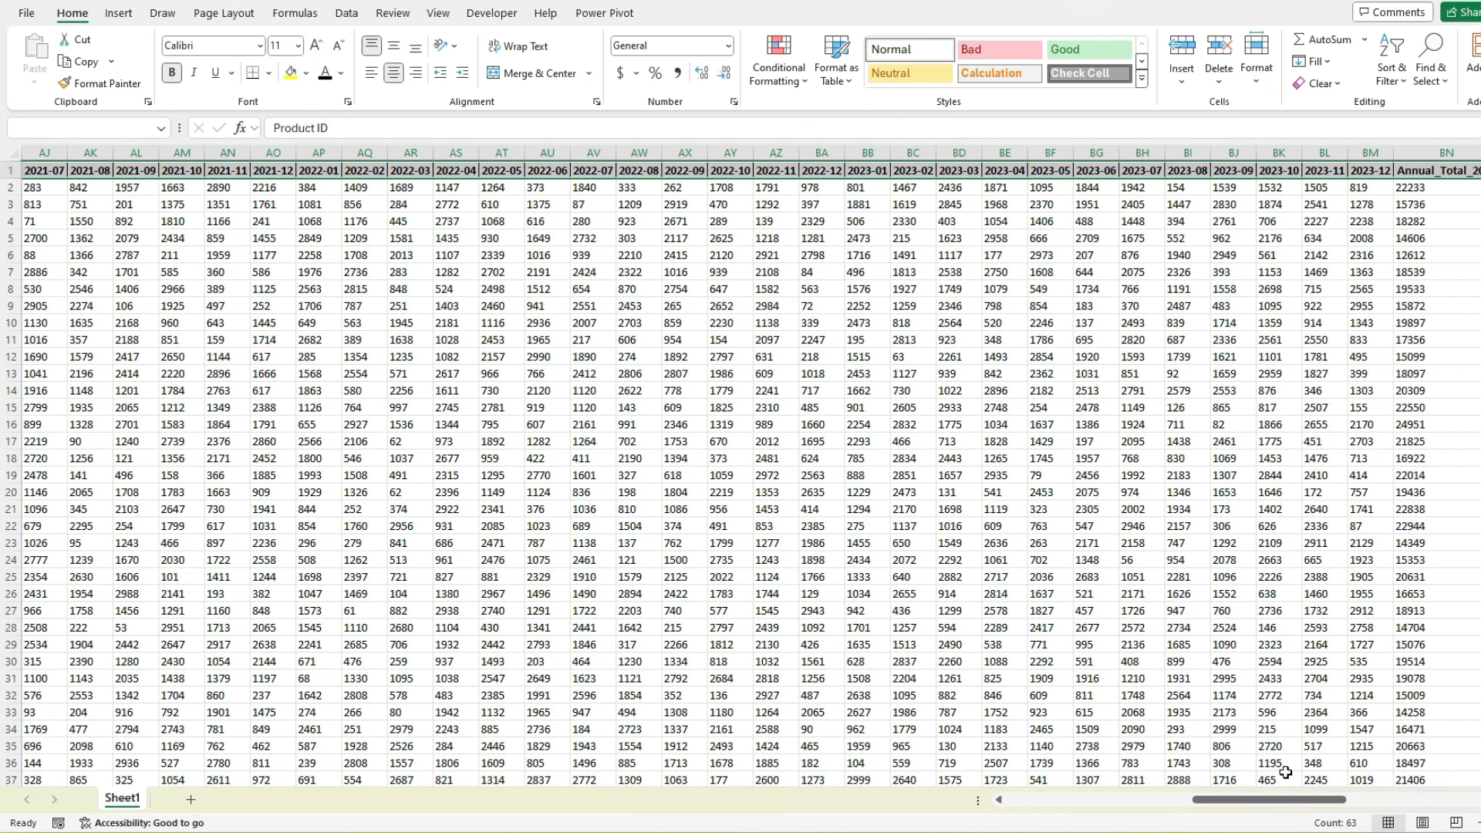
{"action": "left_click", "coordinate": [882, 179], "text": "shift"}
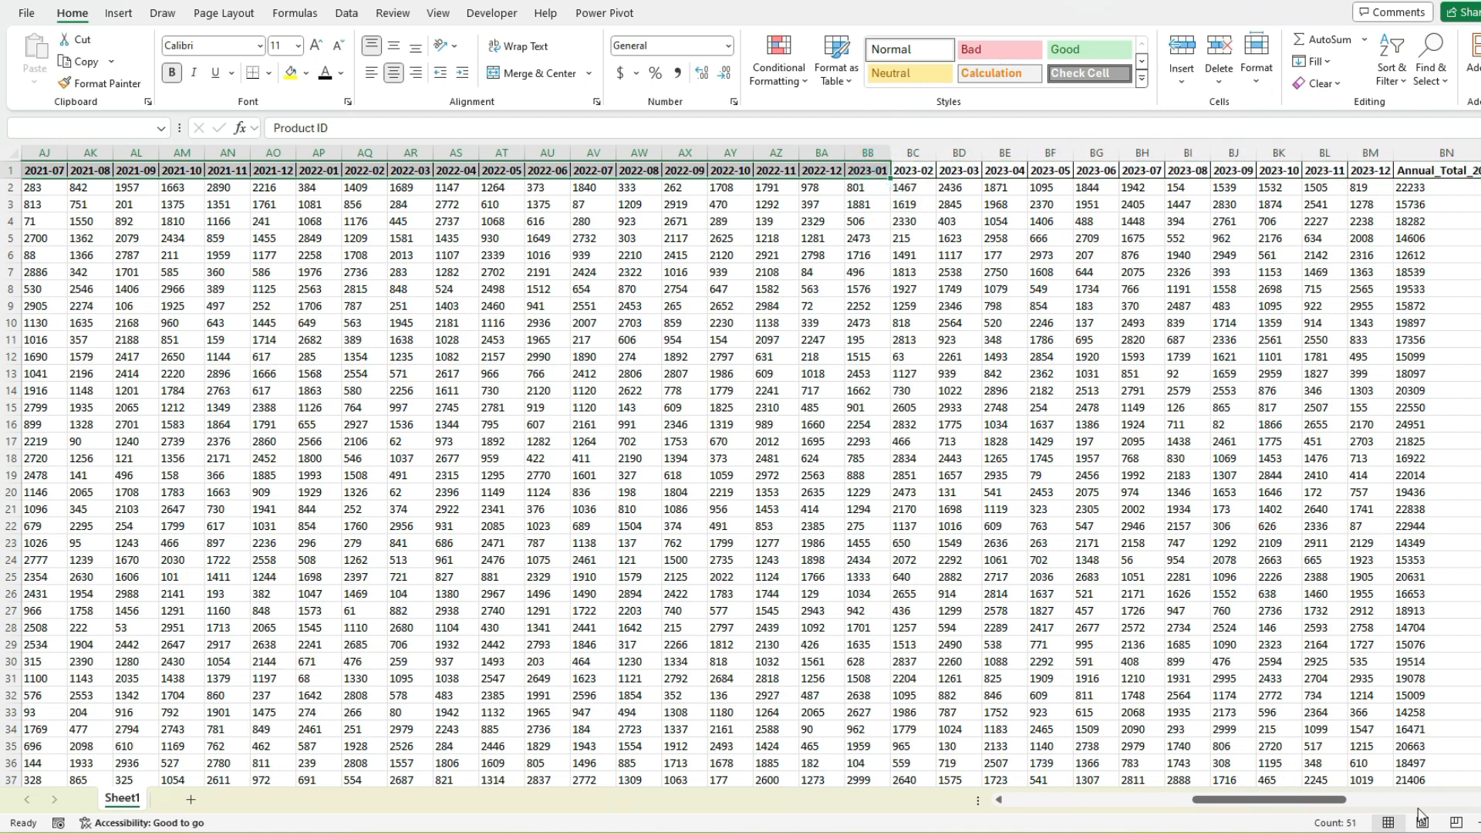
{"action": "scroll", "coordinate": [1333, 806], "scroll_direction": "left", "scroll_amount": 10}
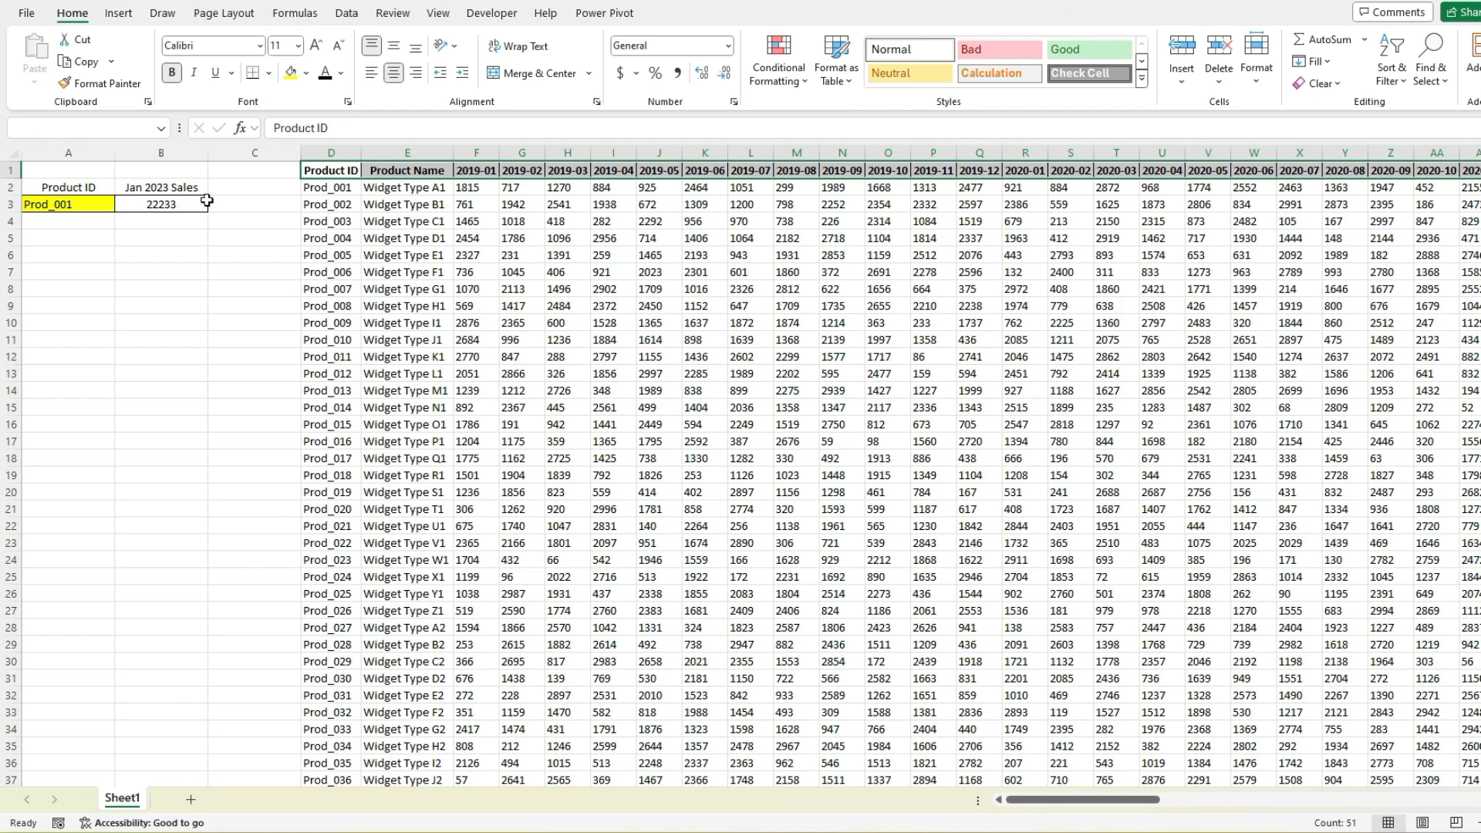
- Set the column index of the VLOOKUP formula in B3 to 51
{"action": "left_click", "coordinate": [199, 203]}
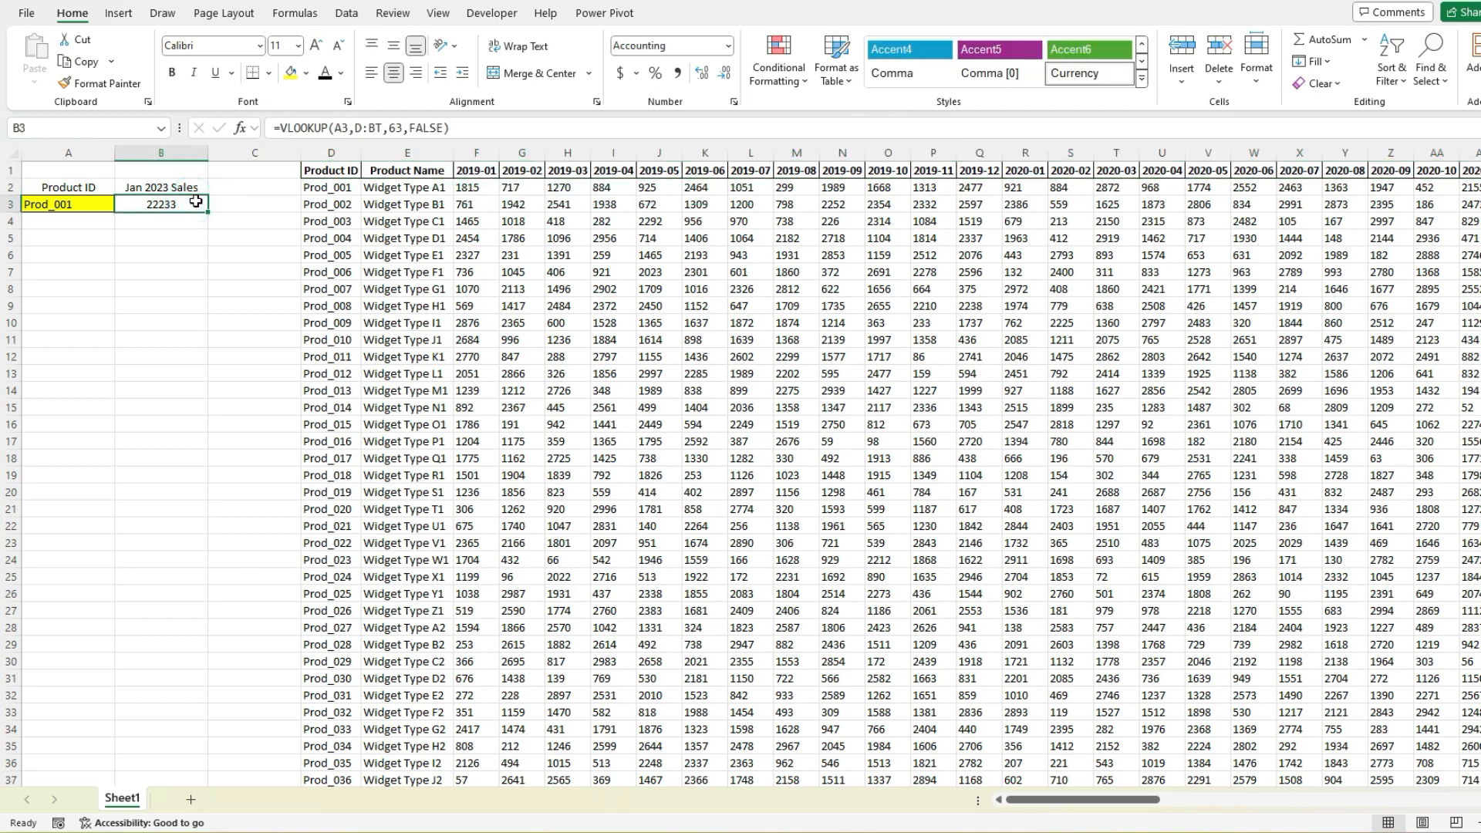
{"action": "double_click", "coordinate": [396, 128]}
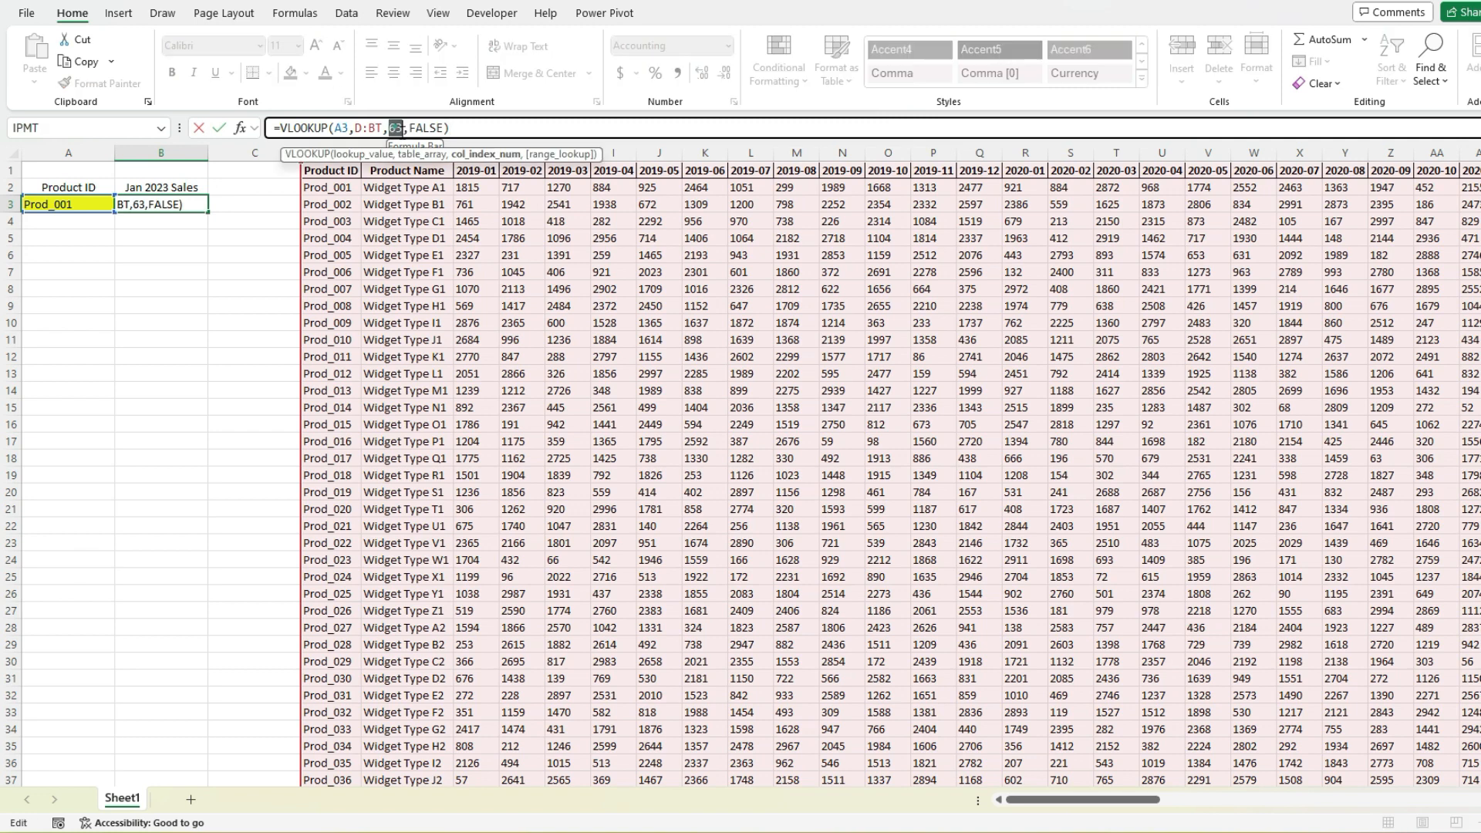
{"action": "type", "text": "51"}
{"action": "key", "text": "Return"}
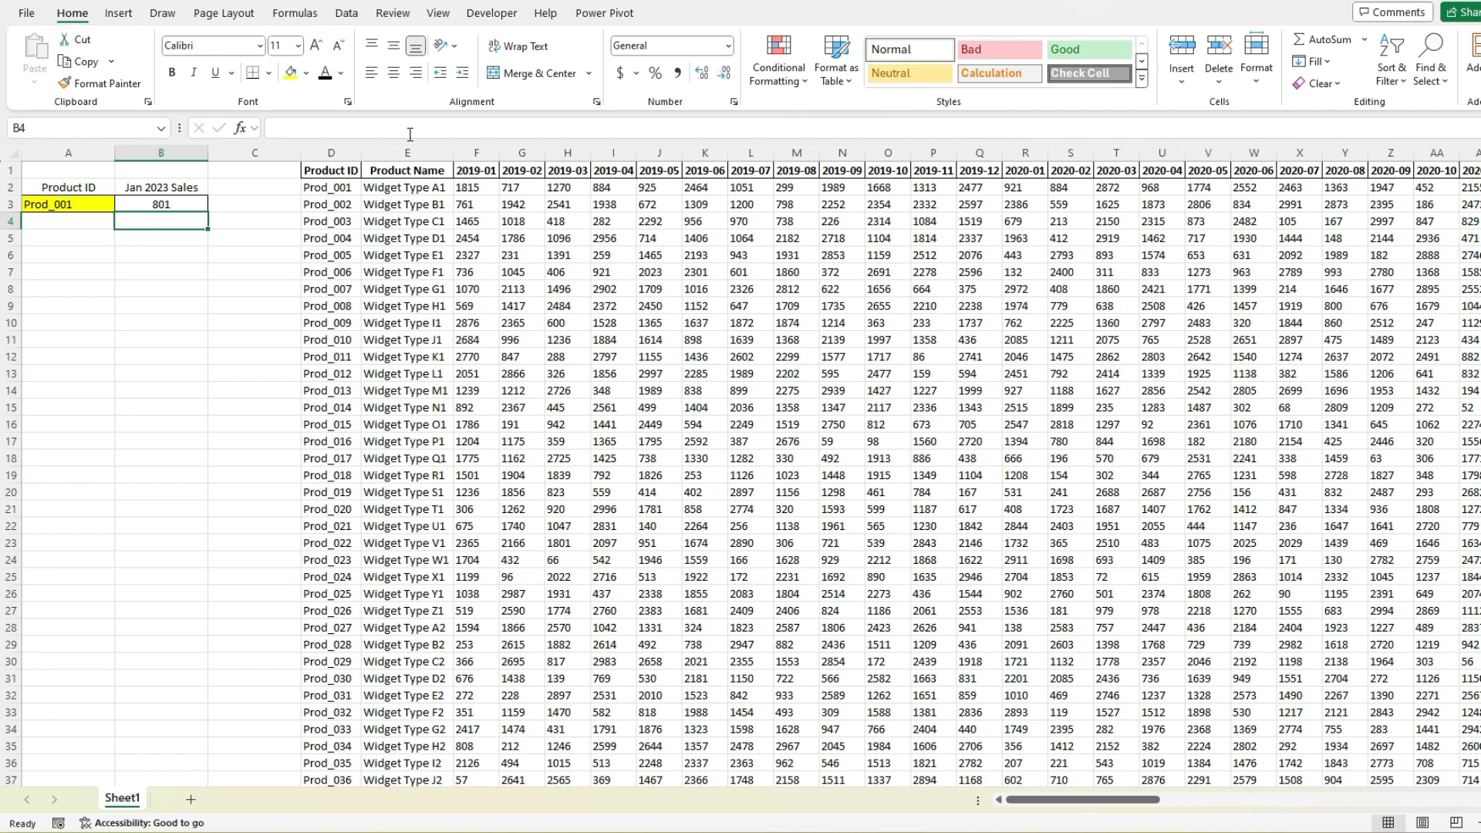
{"action": "key", "text": "Up"}
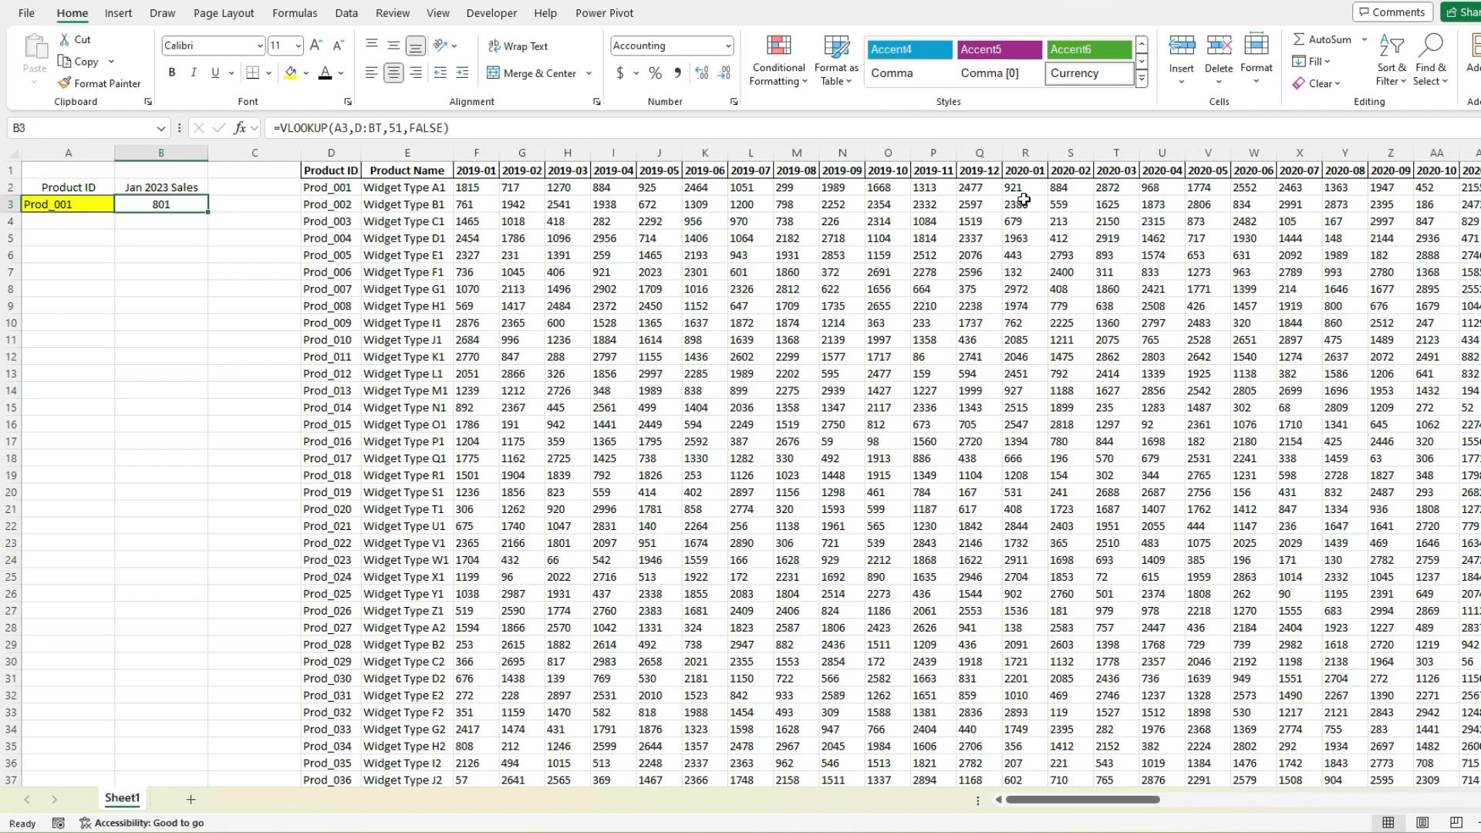
- Replace the column index 51 in B3's VLOOKUP with MATCH("2023-01",D1:BT1,0) to find the column by its header
{"action": "double_click", "coordinate": [396, 127]}
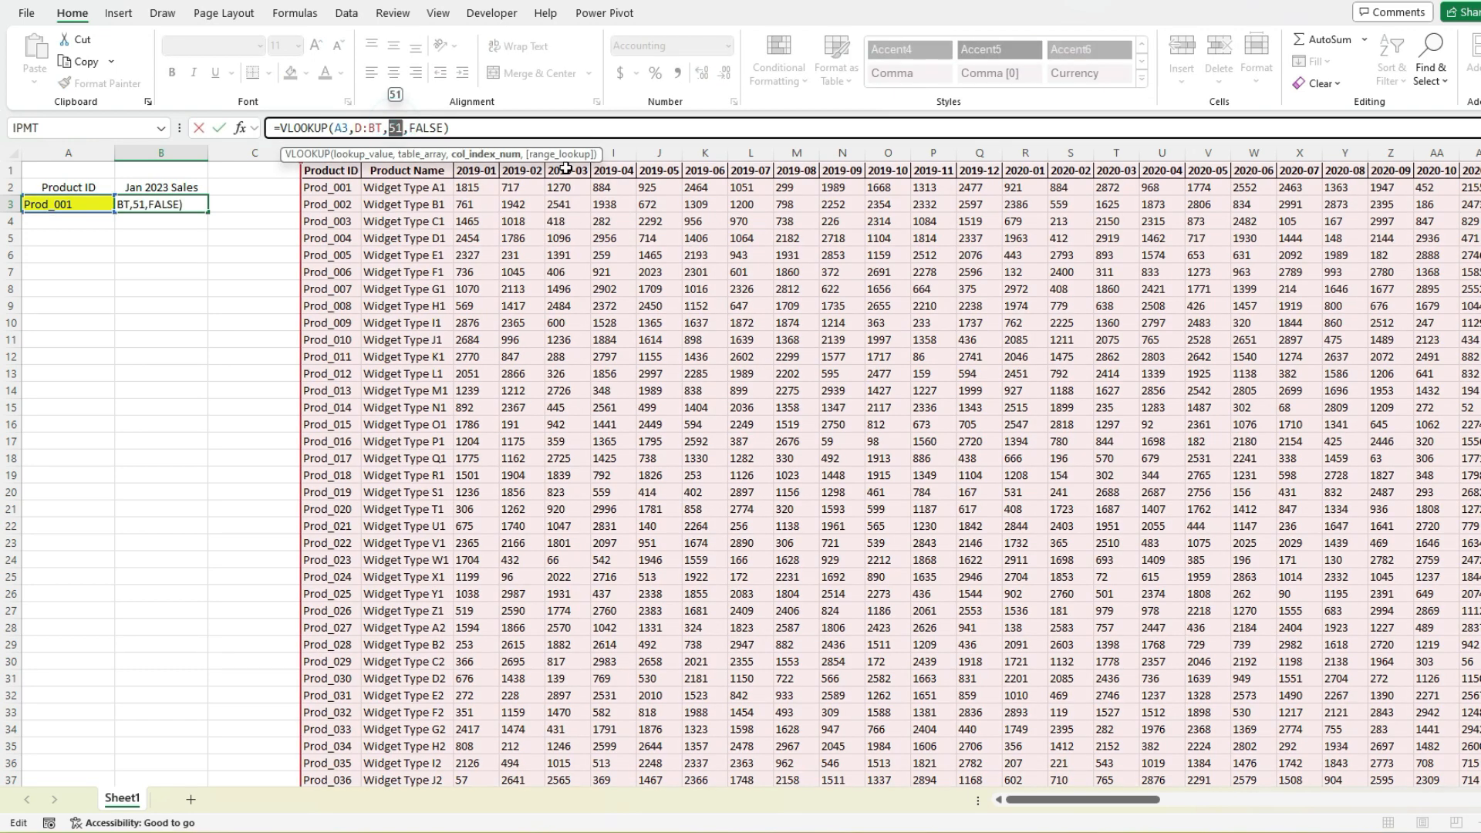
{"action": "type", "text": "match("}
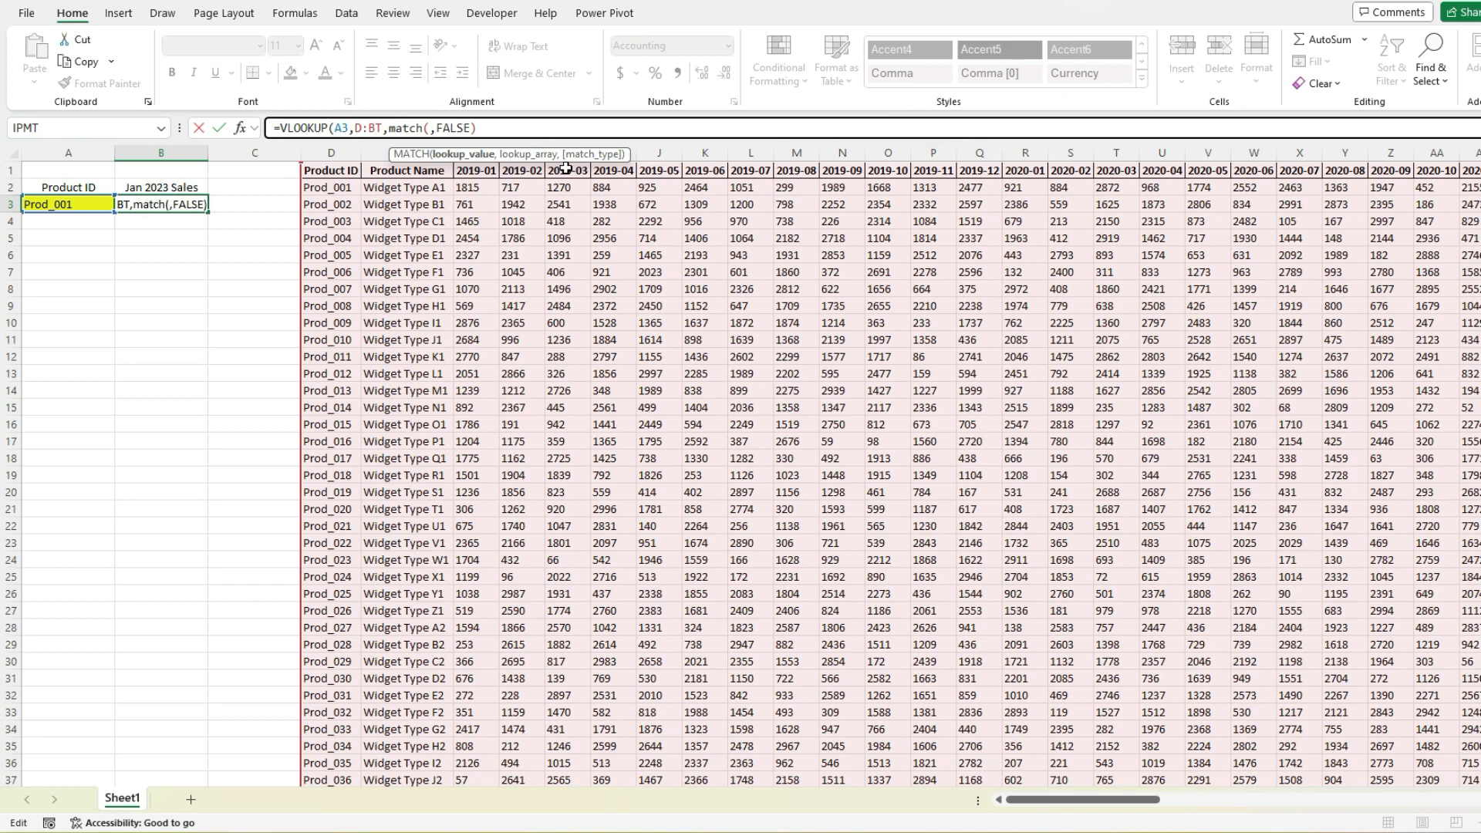
{"action": "type", "text": "\"2023-01\","}
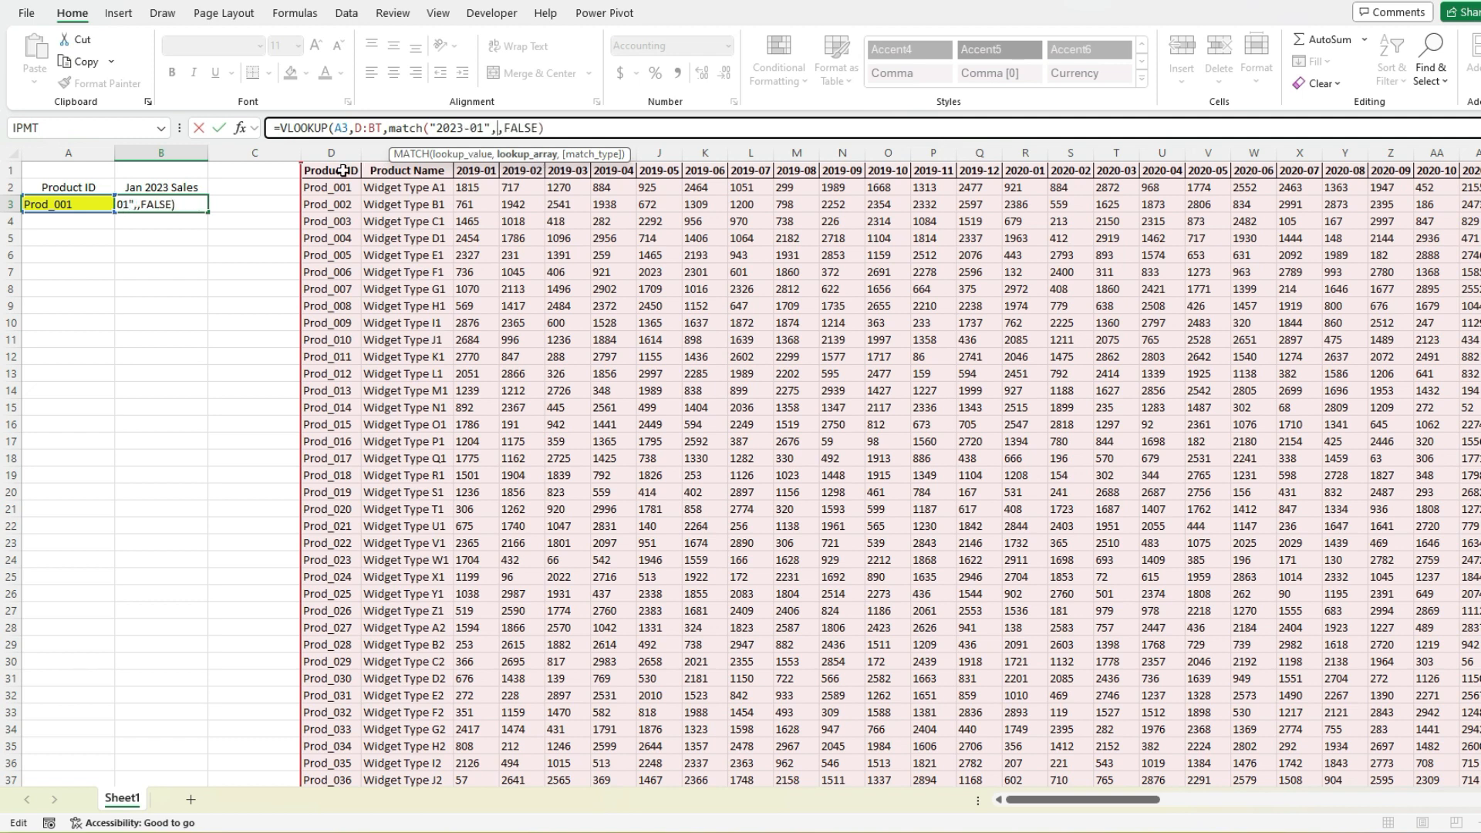
{"action": "left_click_drag", "start_coordinate": [307, 169], "coordinate": [1281, 171]}
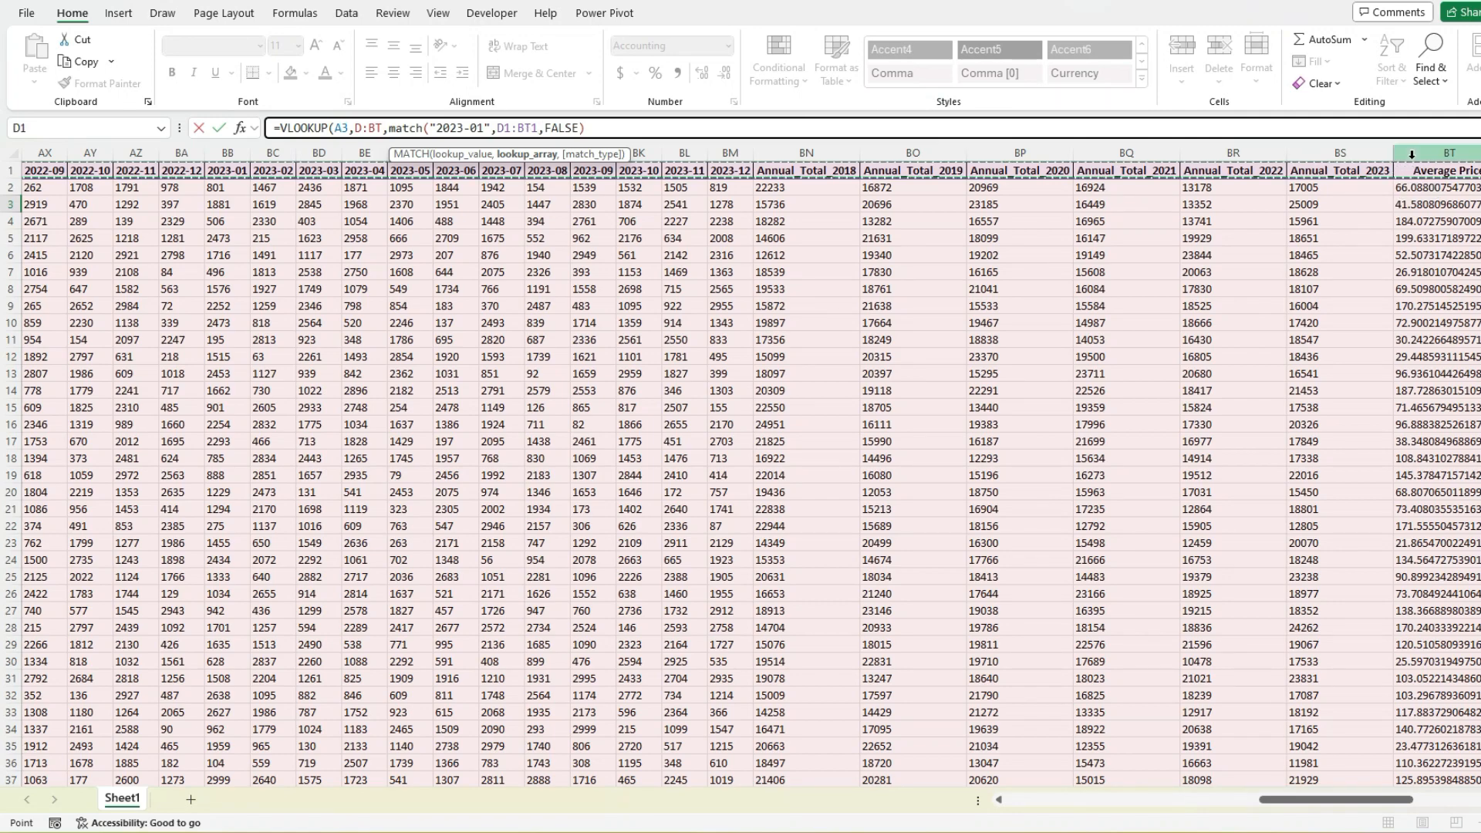
{"action": "type", "text": ",0)"}
{"action": "key", "text": "ctrl+Return"}
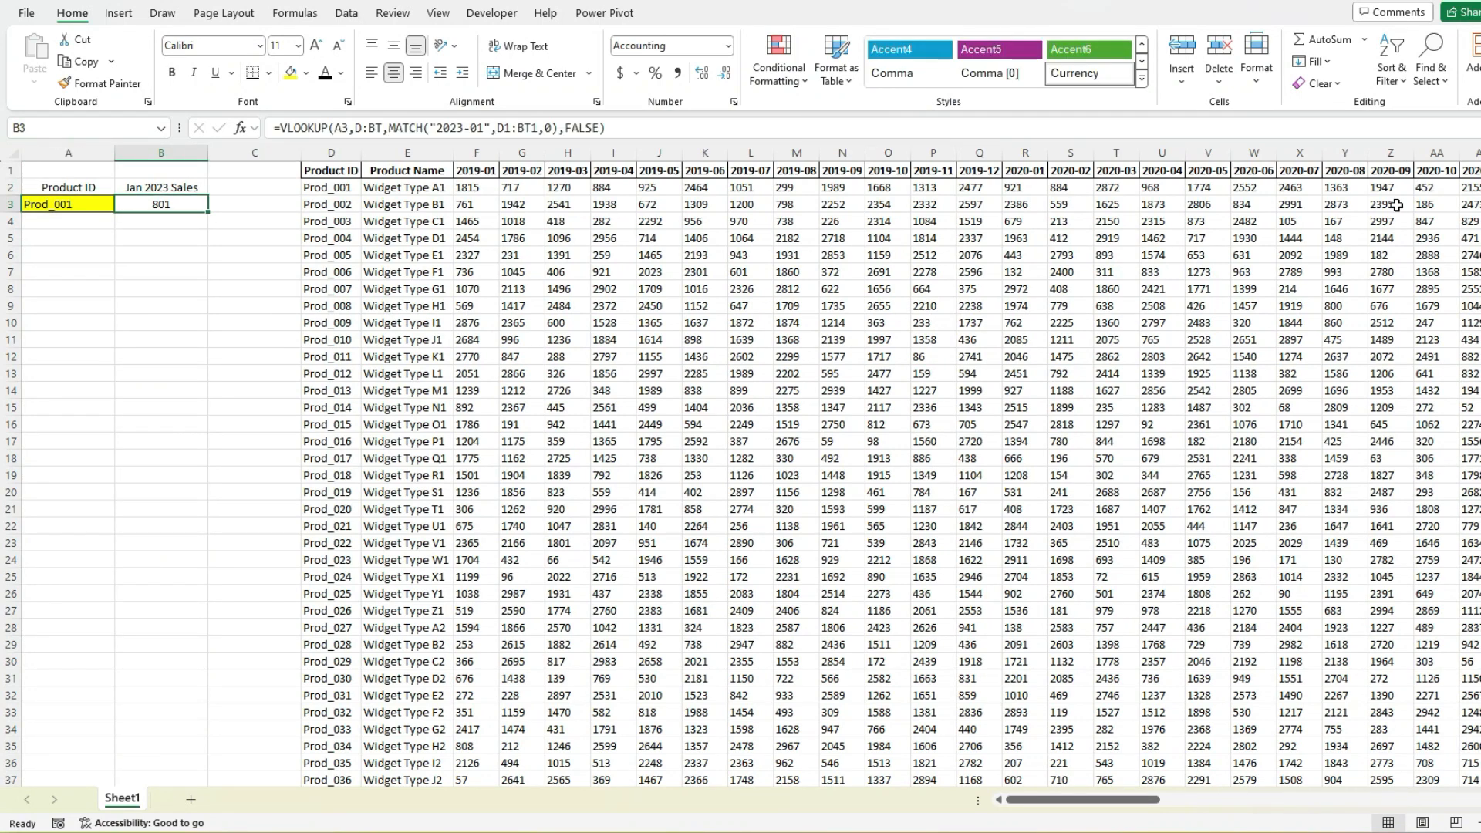
- Delete the 2019-01 to 2019-03 sales columns, F through H, and check the VLOOKUP formula in B3
{"action": "left_click_drag", "start_coordinate": [487, 154], "coordinate": [559, 154]}
{"action": "right_click", "coordinate": [566, 155]}
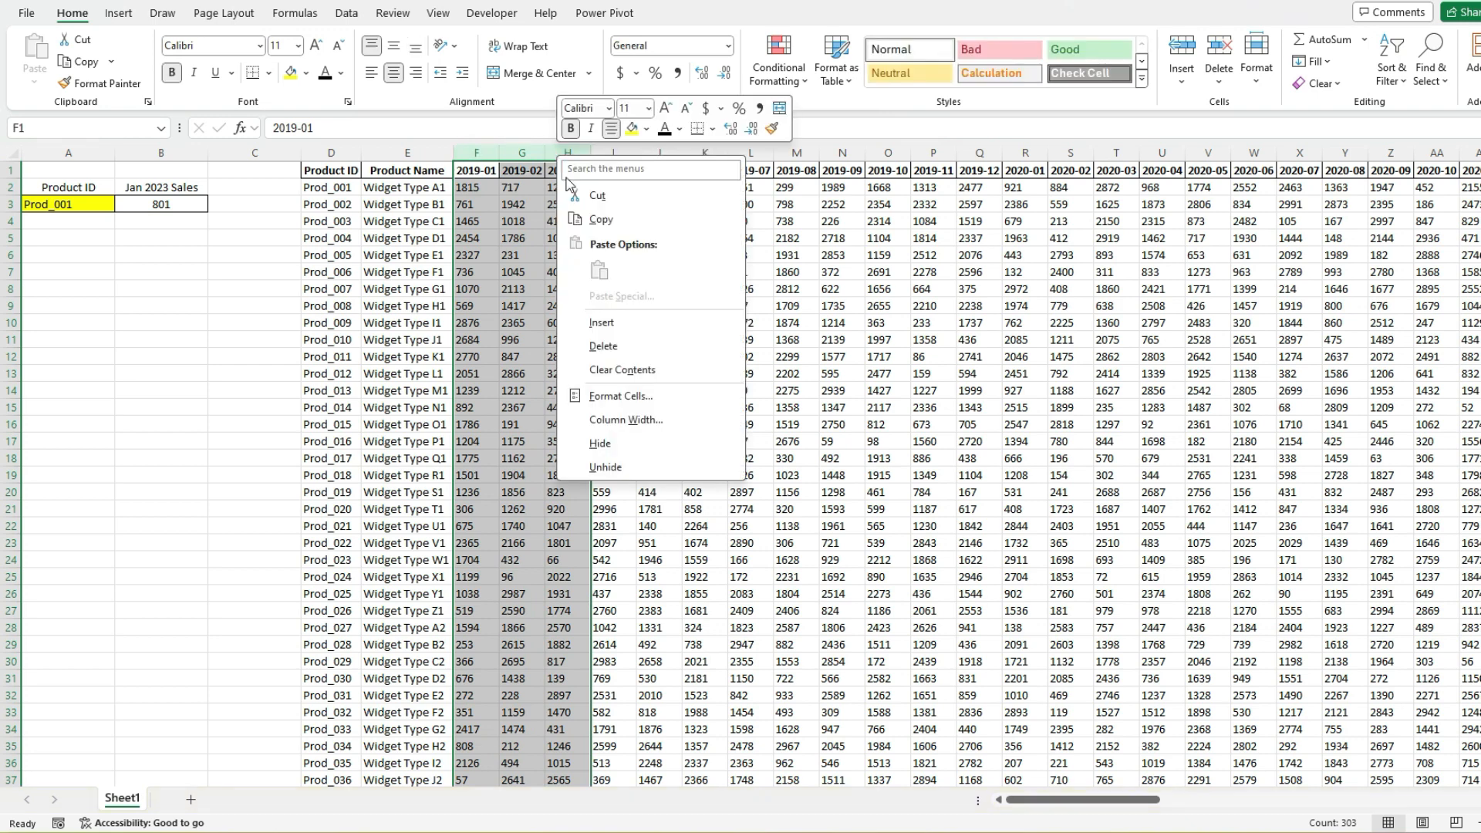
{"action": "left_click", "coordinate": [599, 347]}
{"action": "left_click", "coordinate": [191, 205]}
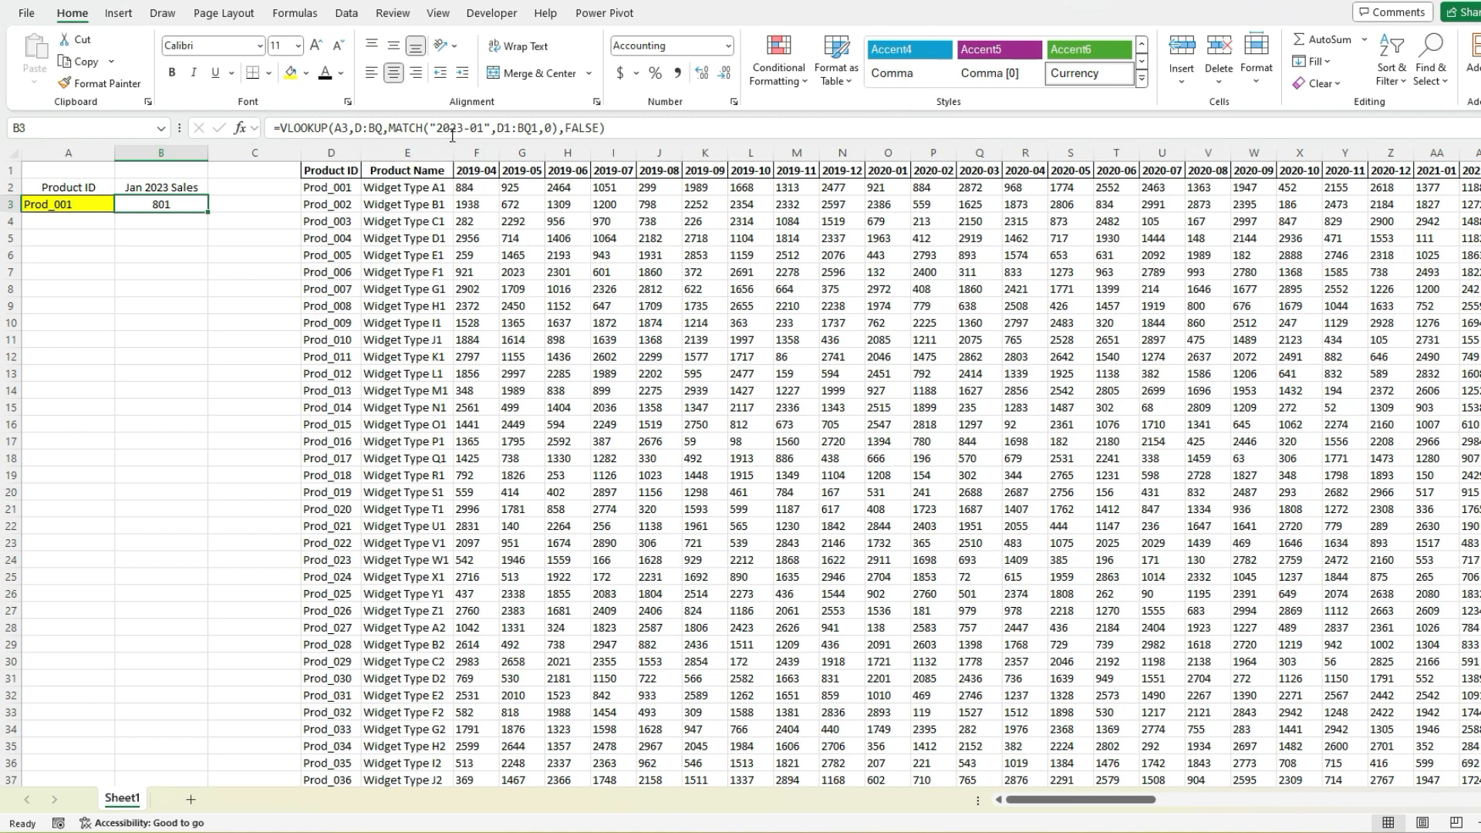
- Change the result header in cell B2 to 2023-01
{"action": "left_click", "coordinate": [200, 183]}
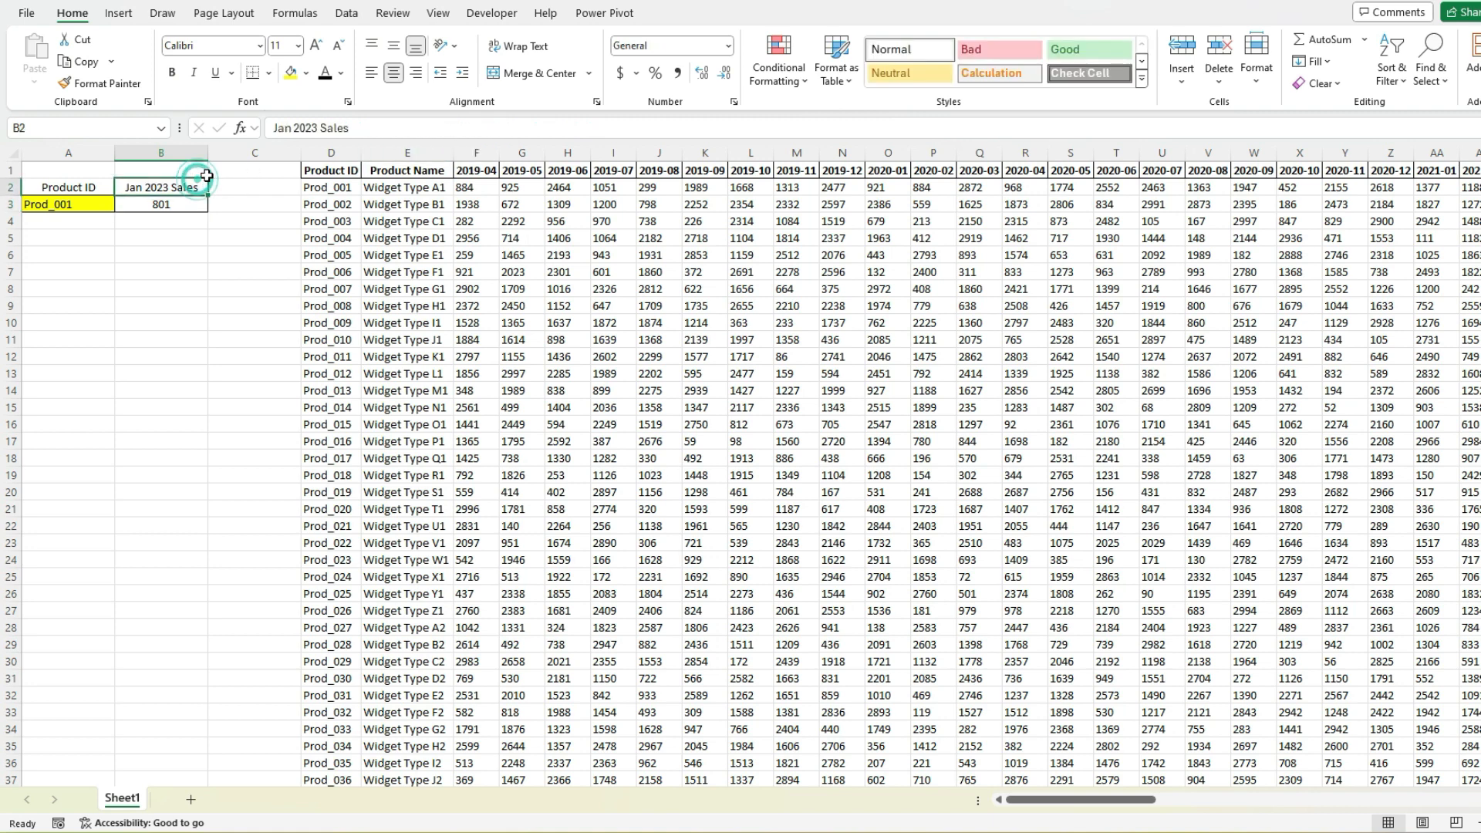
{"action": "type", "text": "2023-01"}
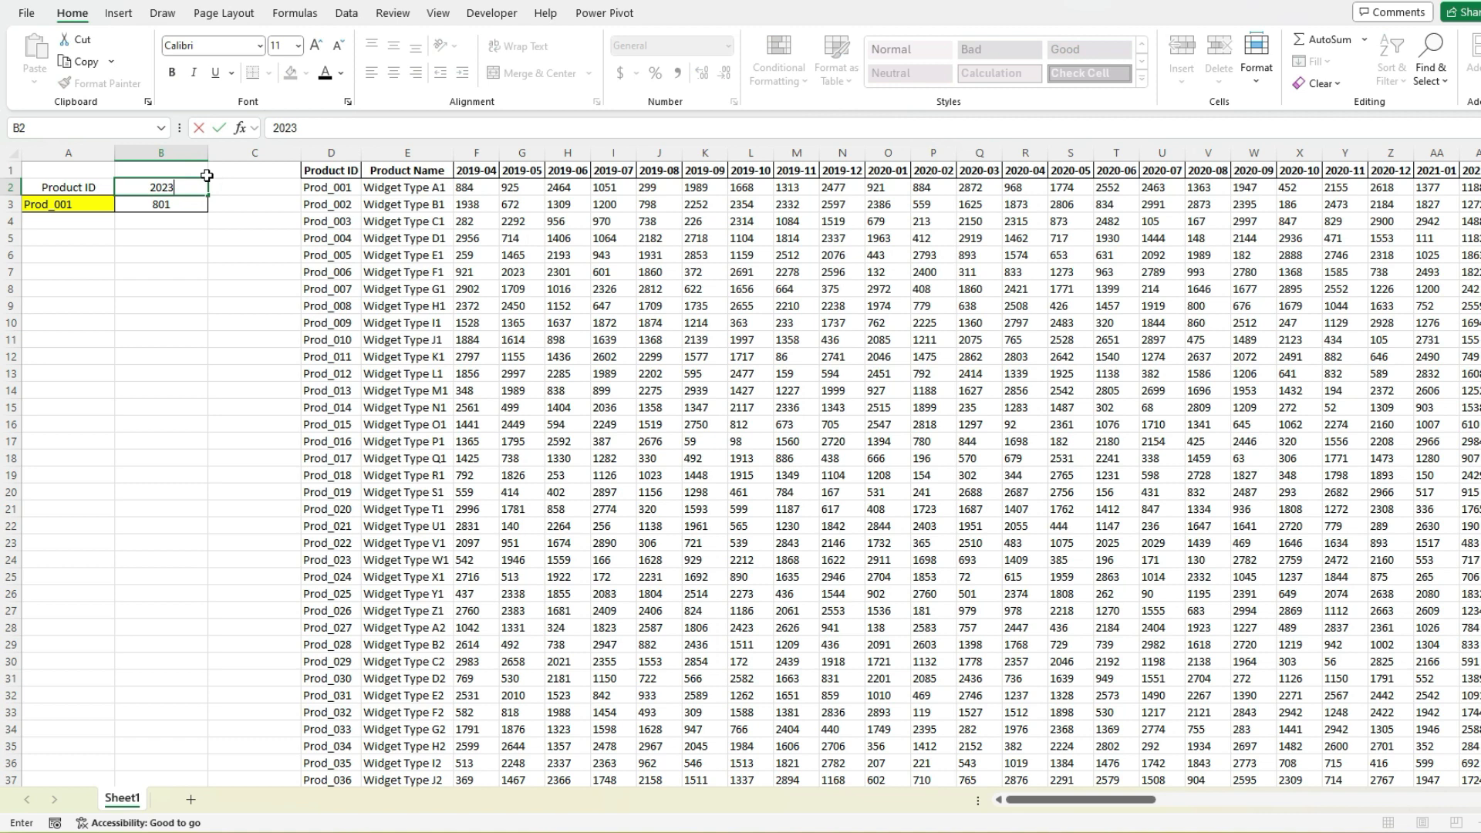
{"action": "key", "text": "Return"}
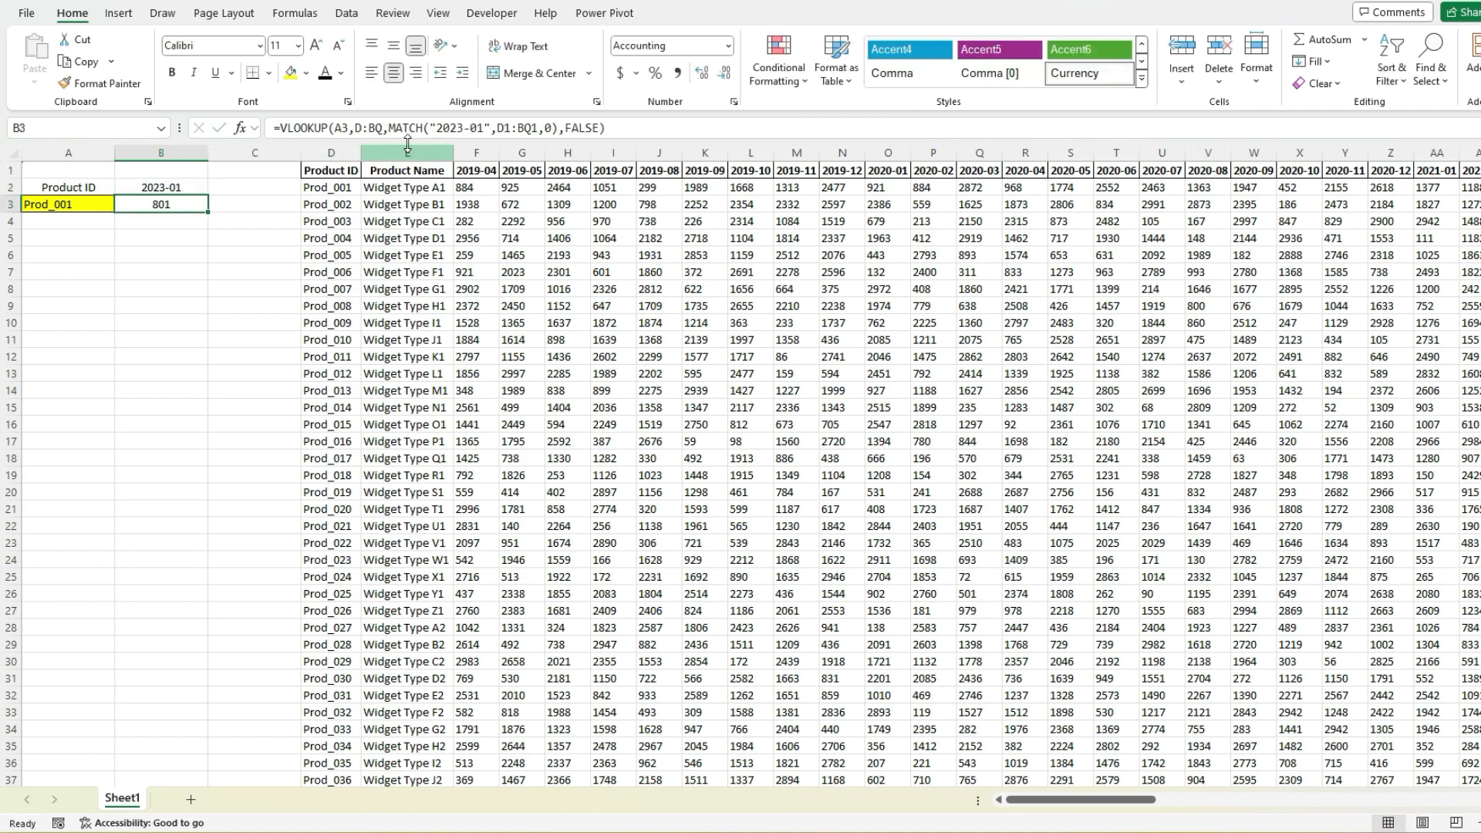
- Replace the hard-coded "2023-01" lookup value inside B3's MATCH function with a reference to cell B2
{"action": "left_click", "coordinate": [488, 128]}
{"action": "key", "text": "BackSpace"}
{"action": "key", "text": "BackSpace"}
{"action": "key", "text": "BackSpace"}
{"action": "key", "text": "BackSpace"}
{"action": "key", "text": "BackSpace"}
{"action": "key", "text": "BackSpace"}
{"action": "key", "text": "BackSpace"}
{"action": "key", "text": "BackSpace"}
{"action": "key", "text": "BackSpace"}
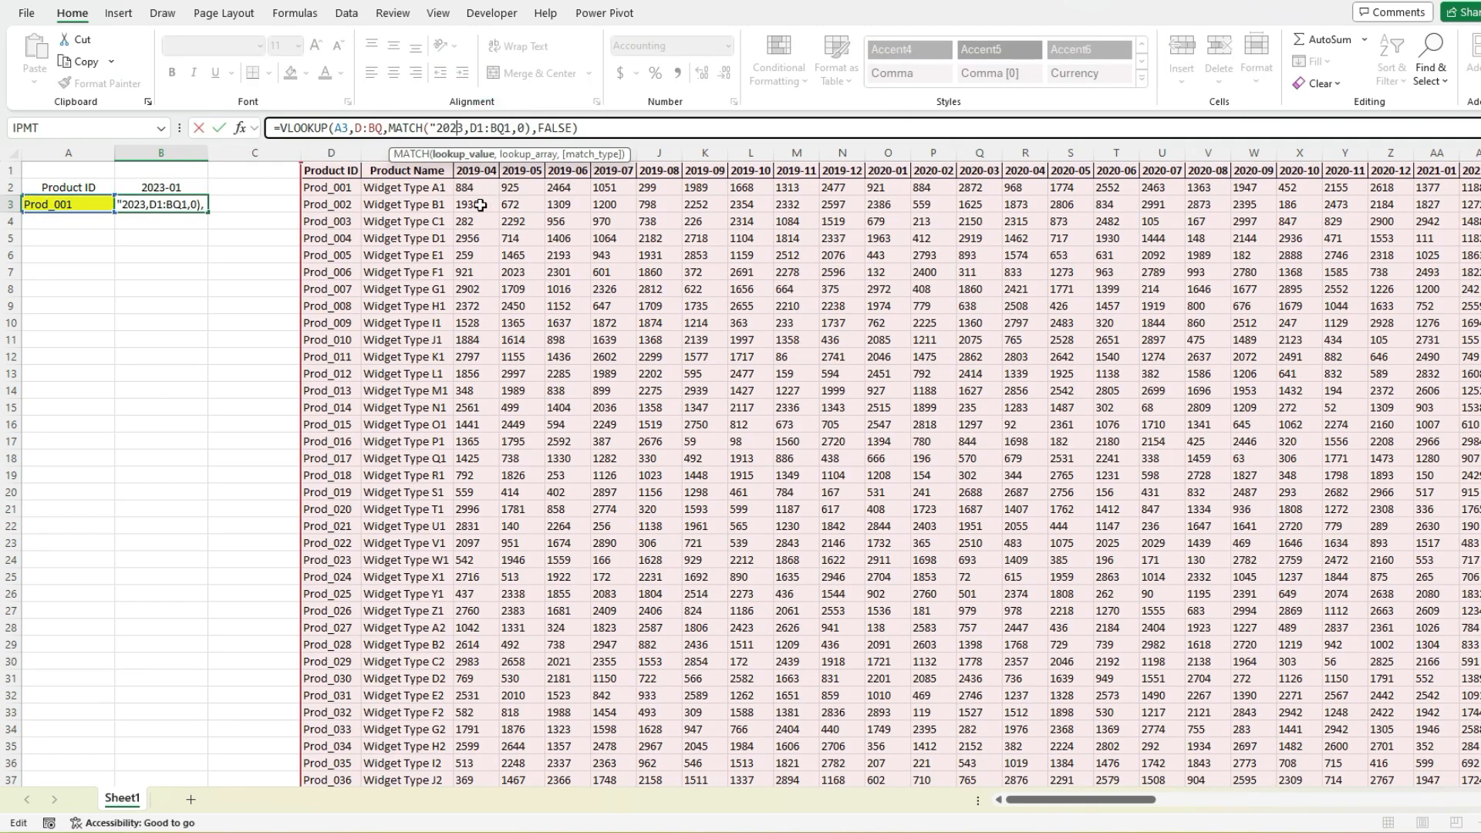
{"action": "left_click", "coordinate": [164, 187]}
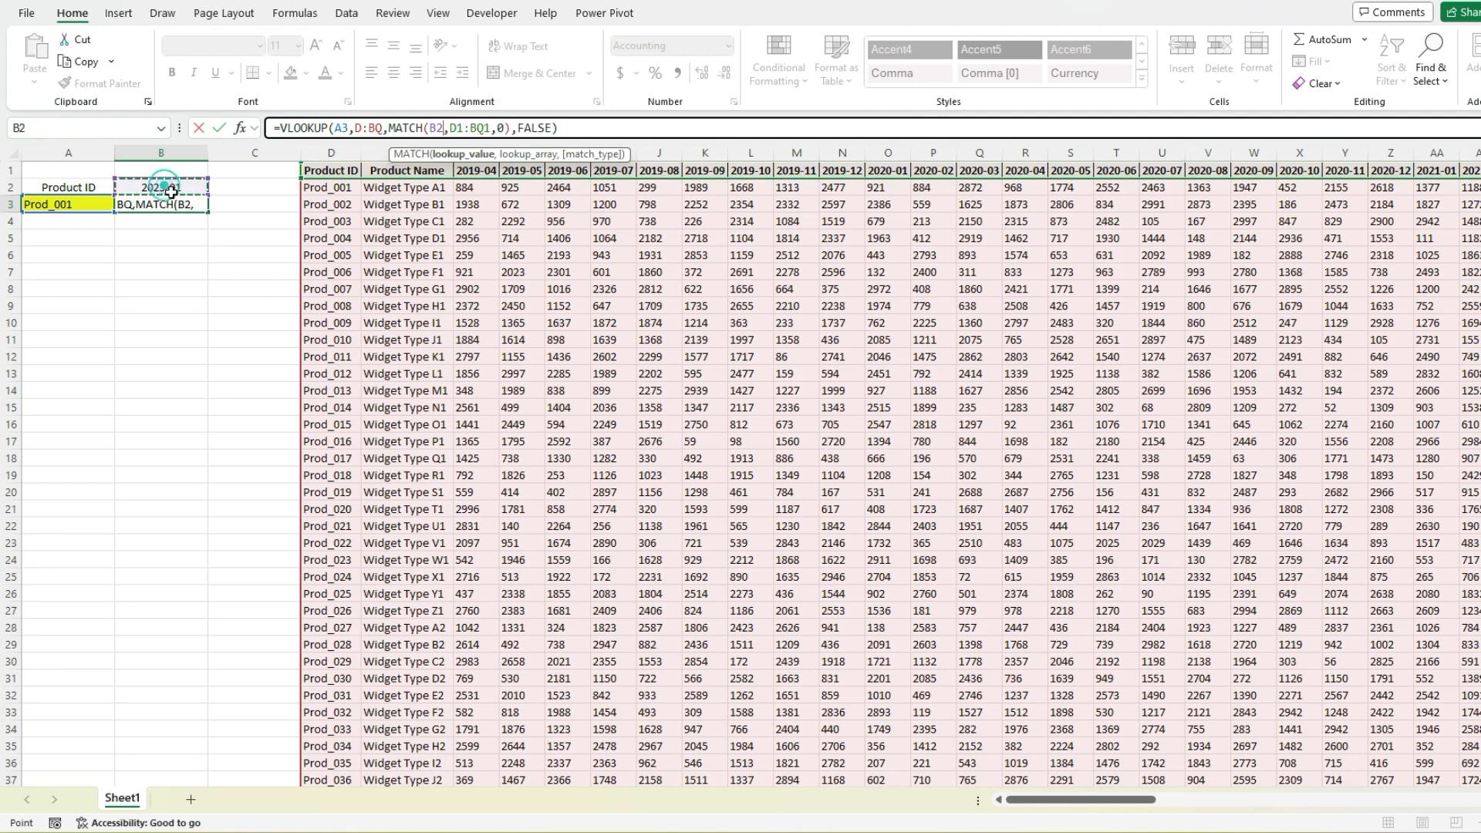
{"action": "key", "text": "Return"}
{"action": "left_click", "coordinate": [162, 205]}
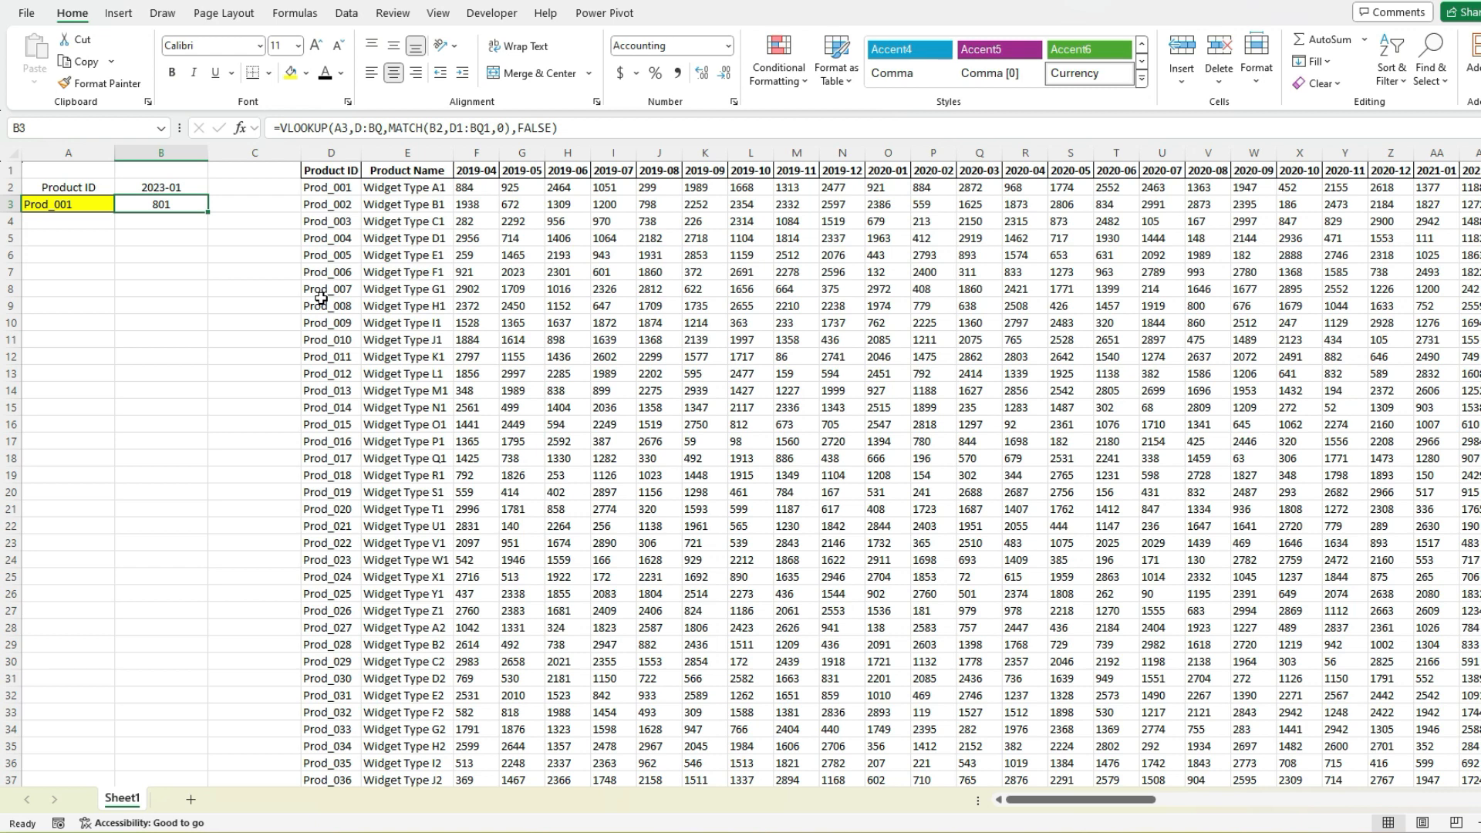
- Start an INDEX formula in cell B5 with the table columns D:BQ as its array
{"action": "left_click", "coordinate": [159, 234]}
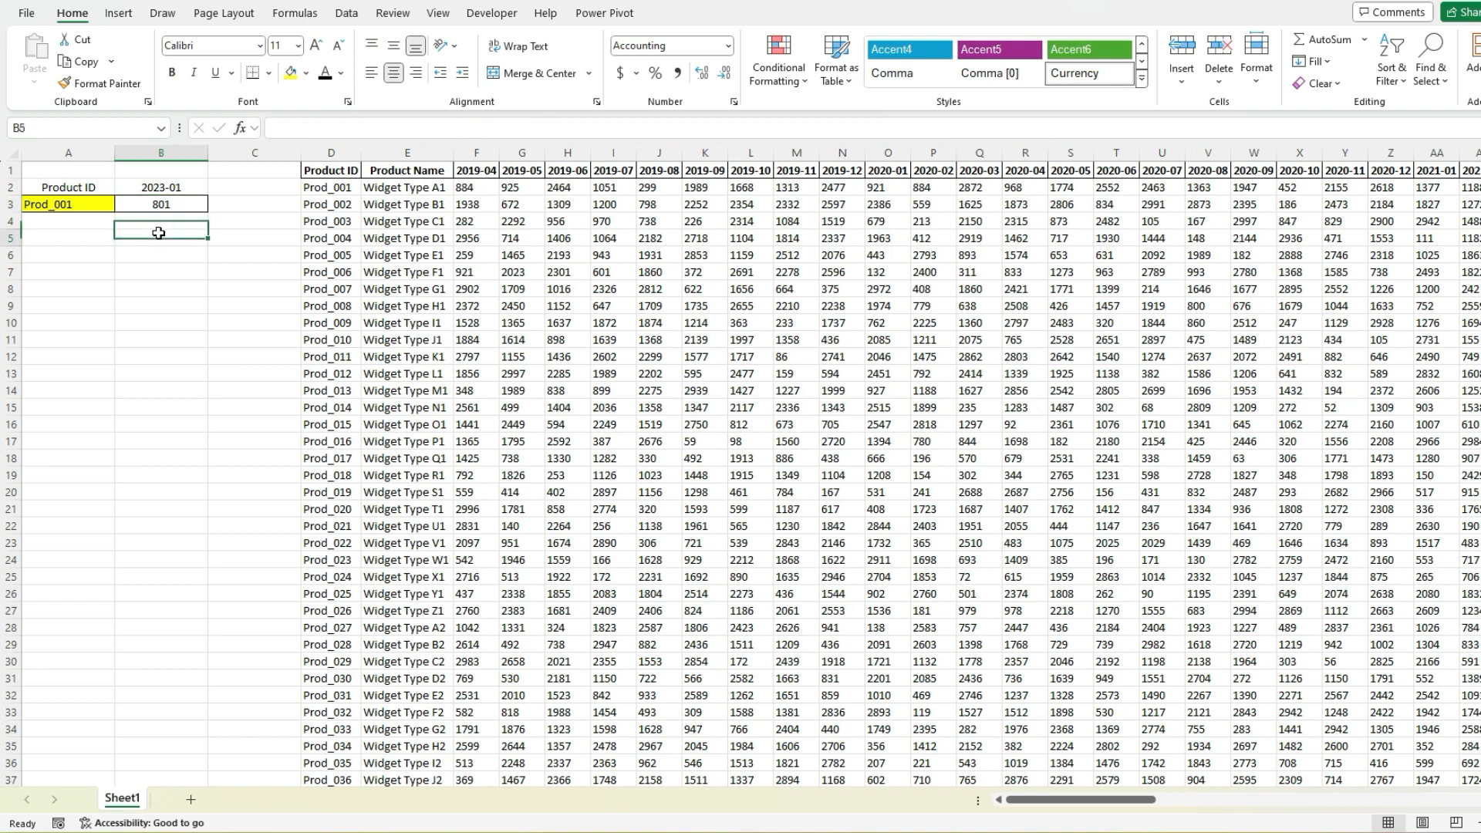
{"action": "type", "text": "=index"}
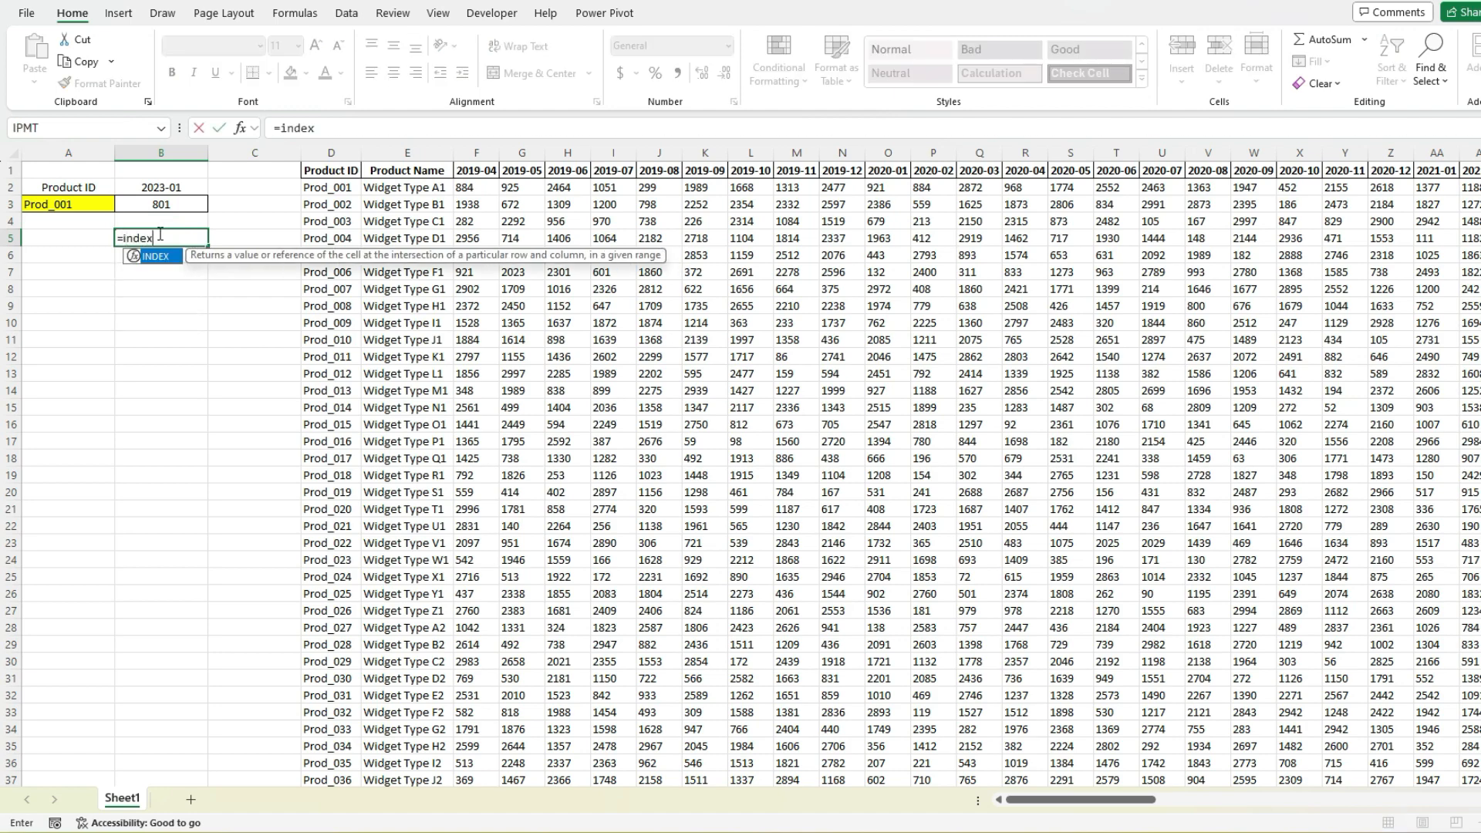
{"action": "key", "text": "Tab"}
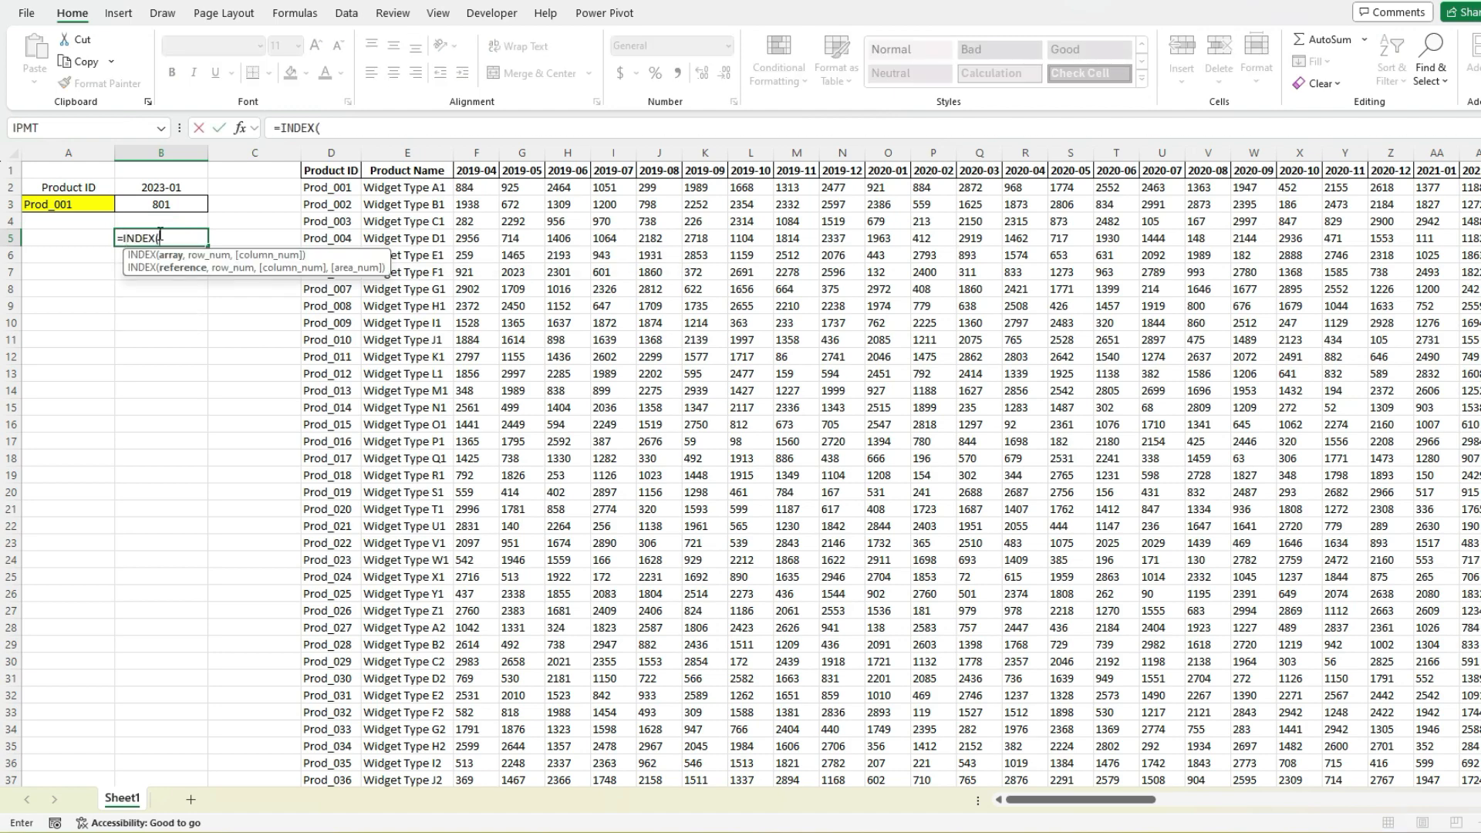
{"action": "left_click", "coordinate": [340, 158]}
{"action": "left_click_drag", "start_coordinate": [1088, 799], "coordinate": [1439, 784]}
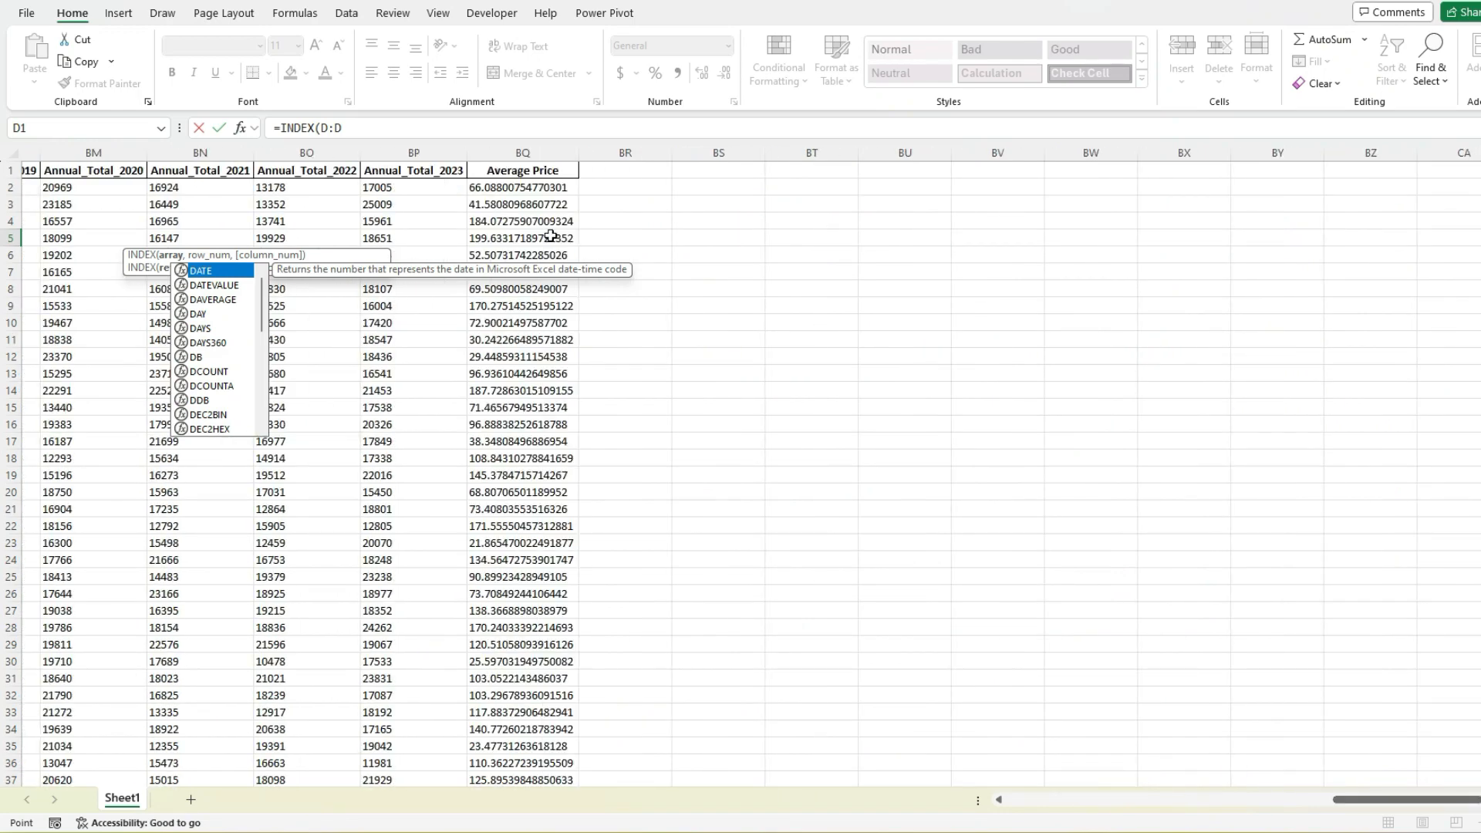
{"action": "left_click", "coordinate": [511, 152], "text": "shift"}
{"action": "type", "text": ","}
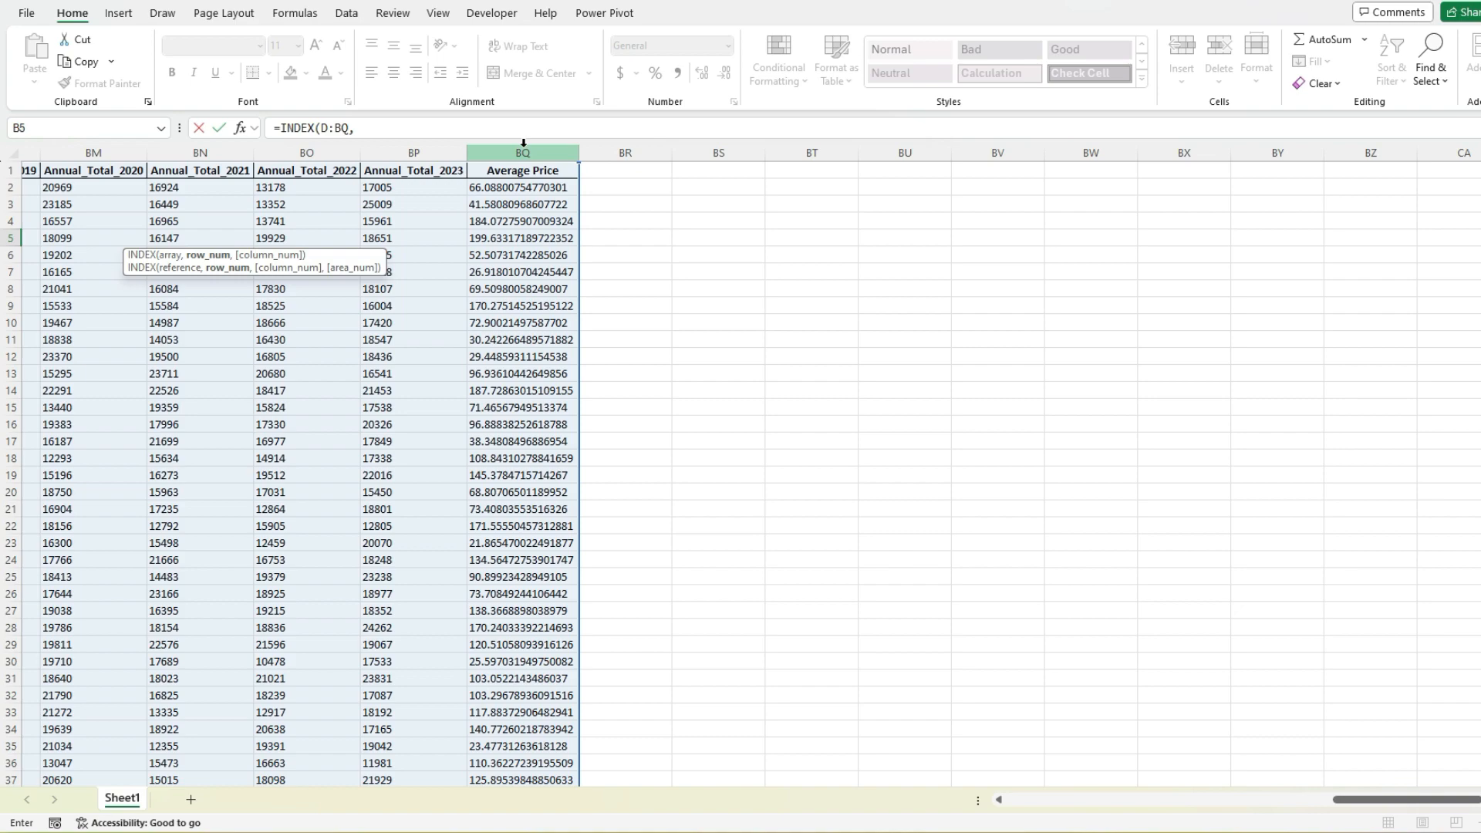
- Add MATCH(A3,D:D,0) as the row number argument of the INDEX formula in B5
{"action": "type", "text": "match("}
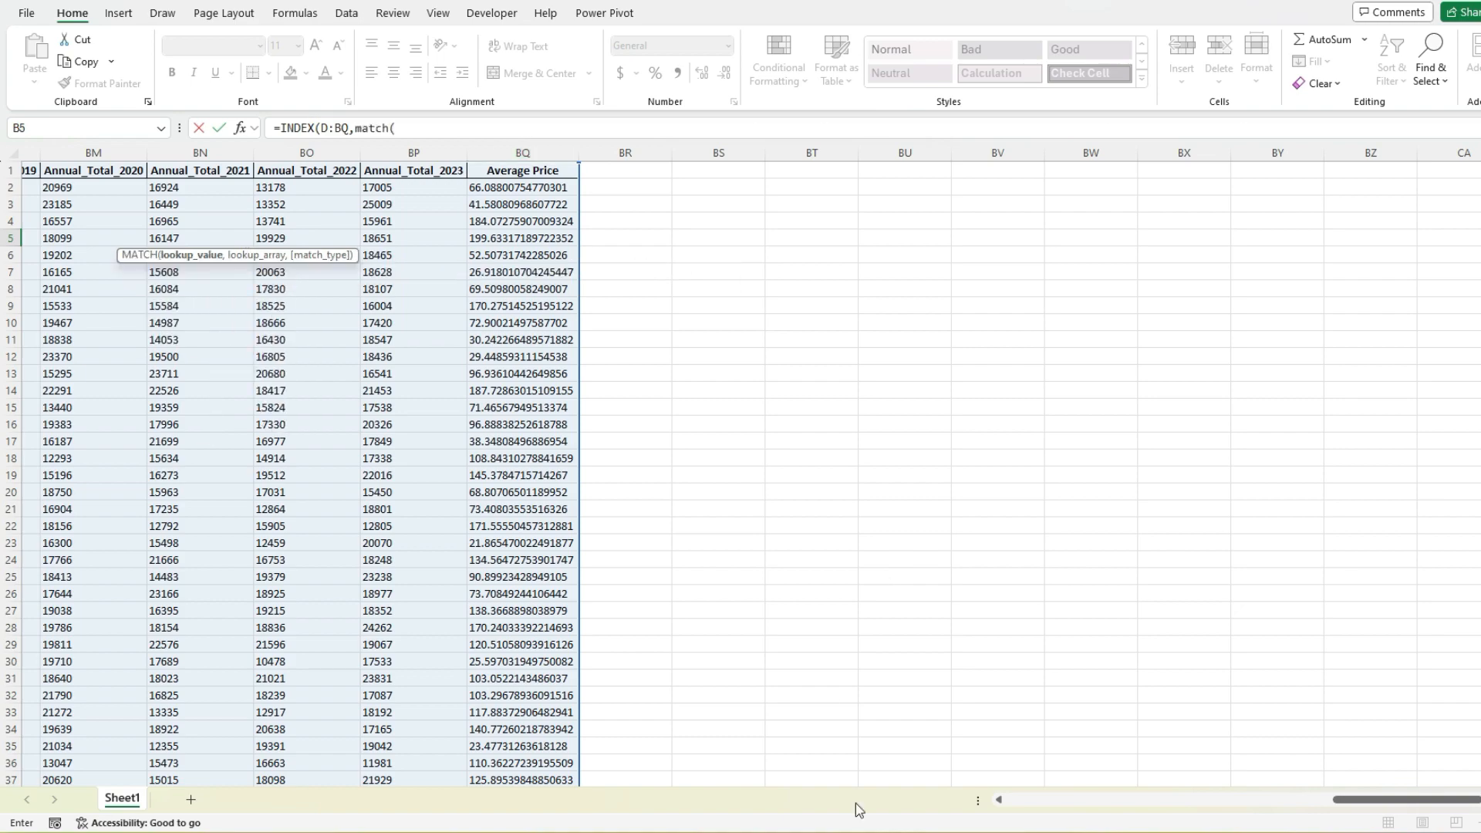
{"action": "left_click", "coordinate": [1022, 799]}
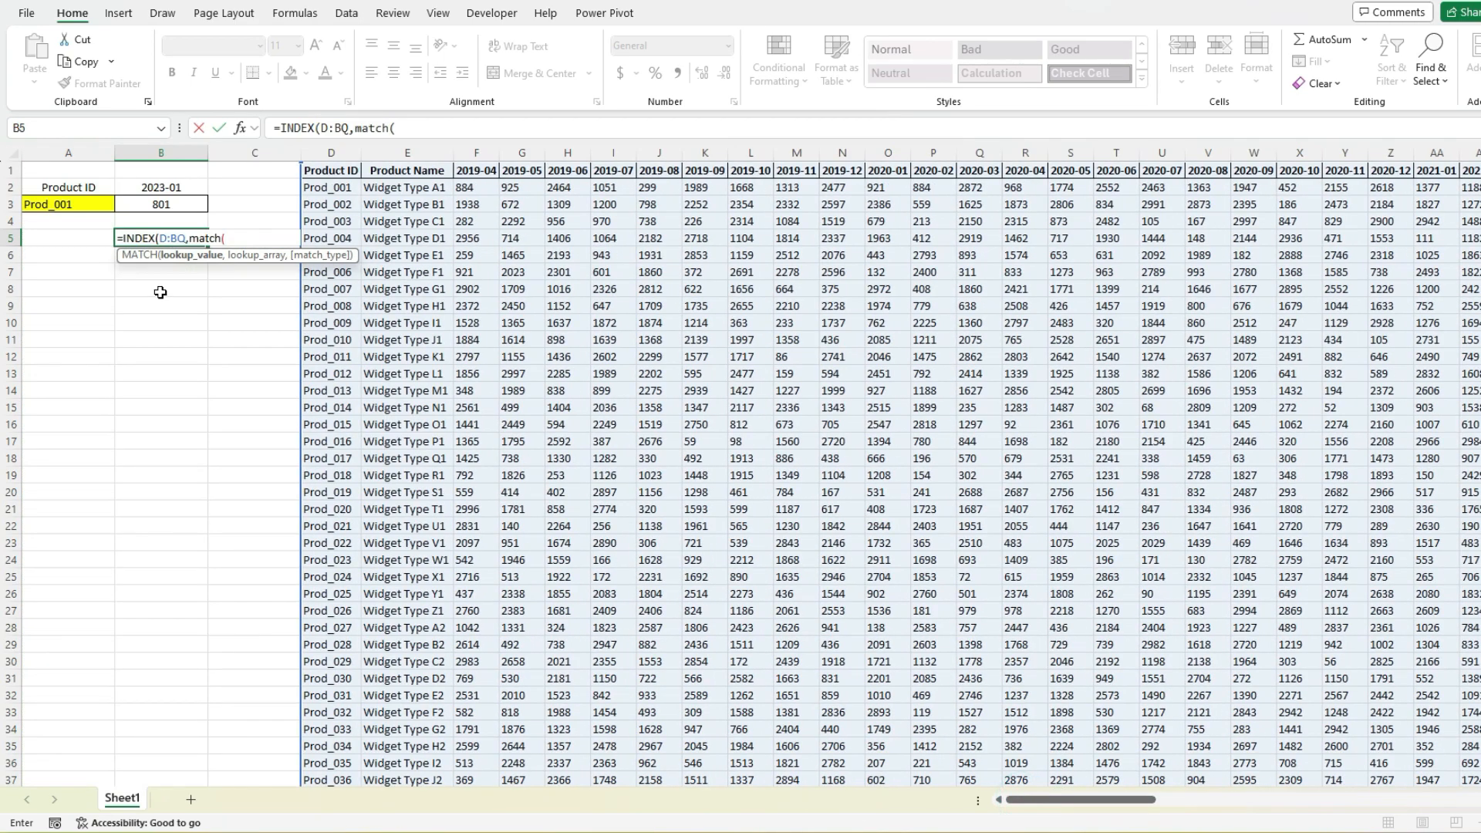
{"action": "left_click", "coordinate": [58, 204]}
{"action": "type", "text": ","}
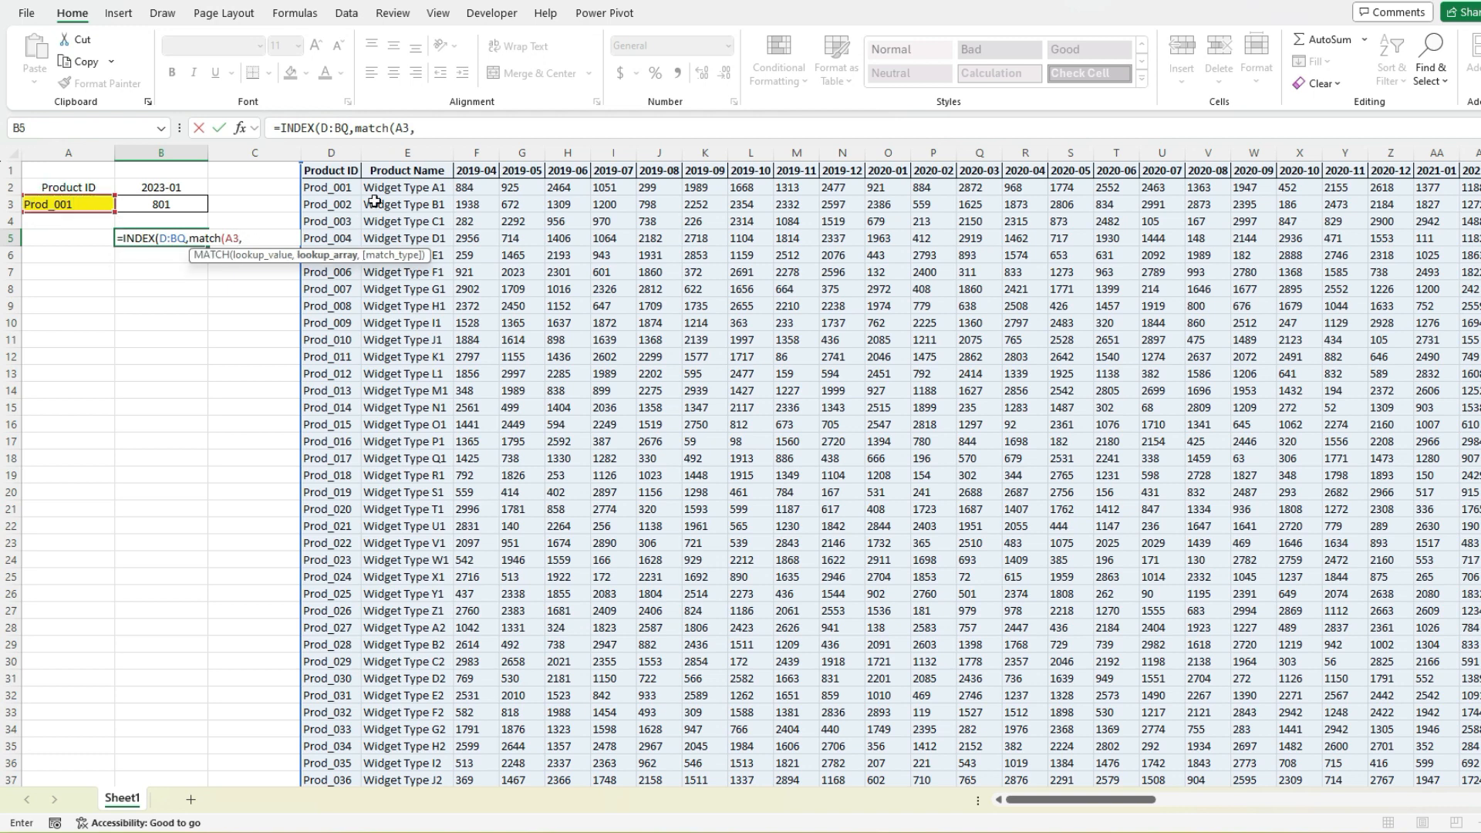
{"action": "left_click", "coordinate": [340, 157]}
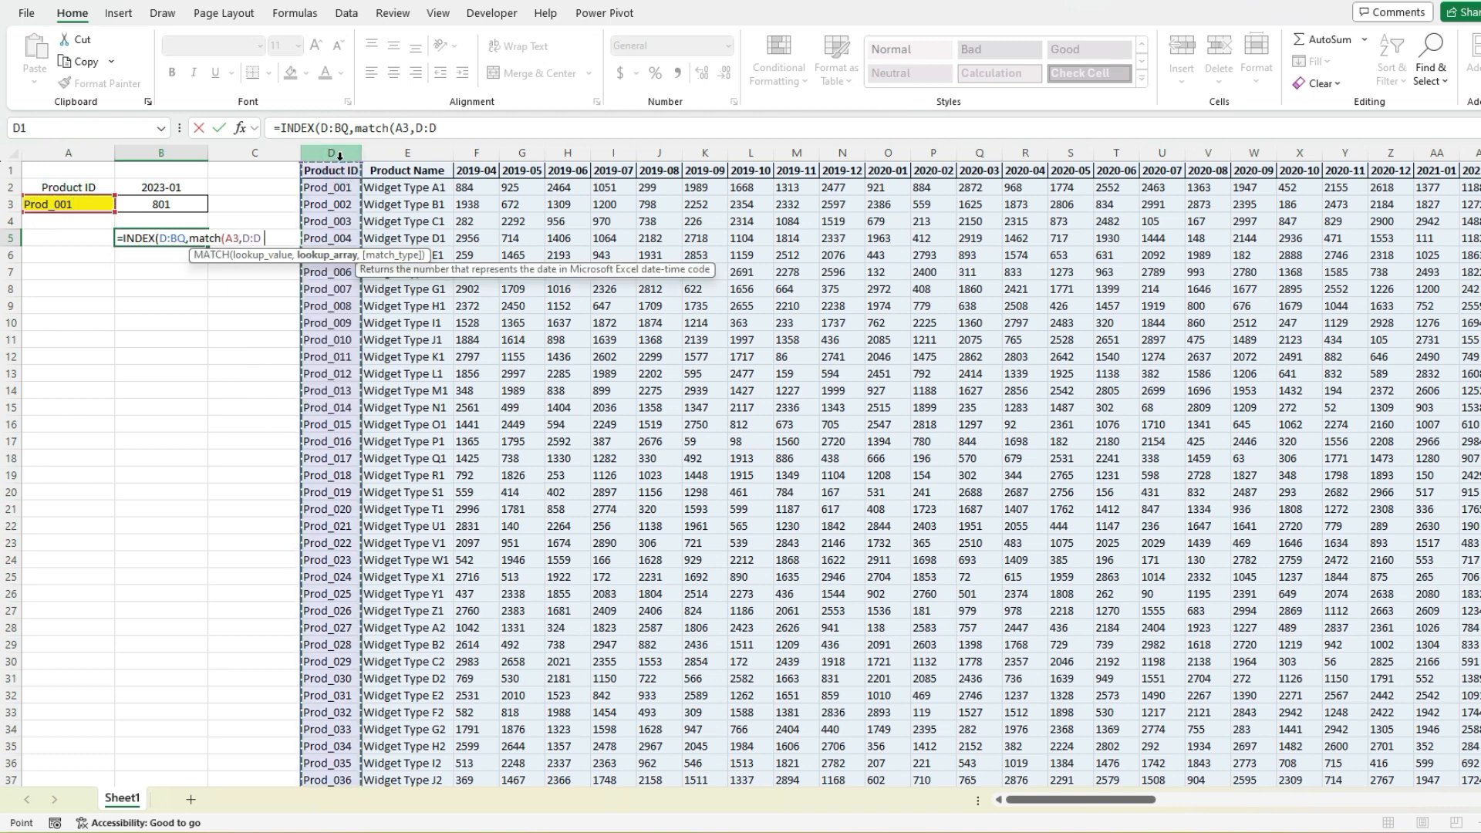
{"action": "type", "text": ","}
{"action": "type", "text": "0),"}
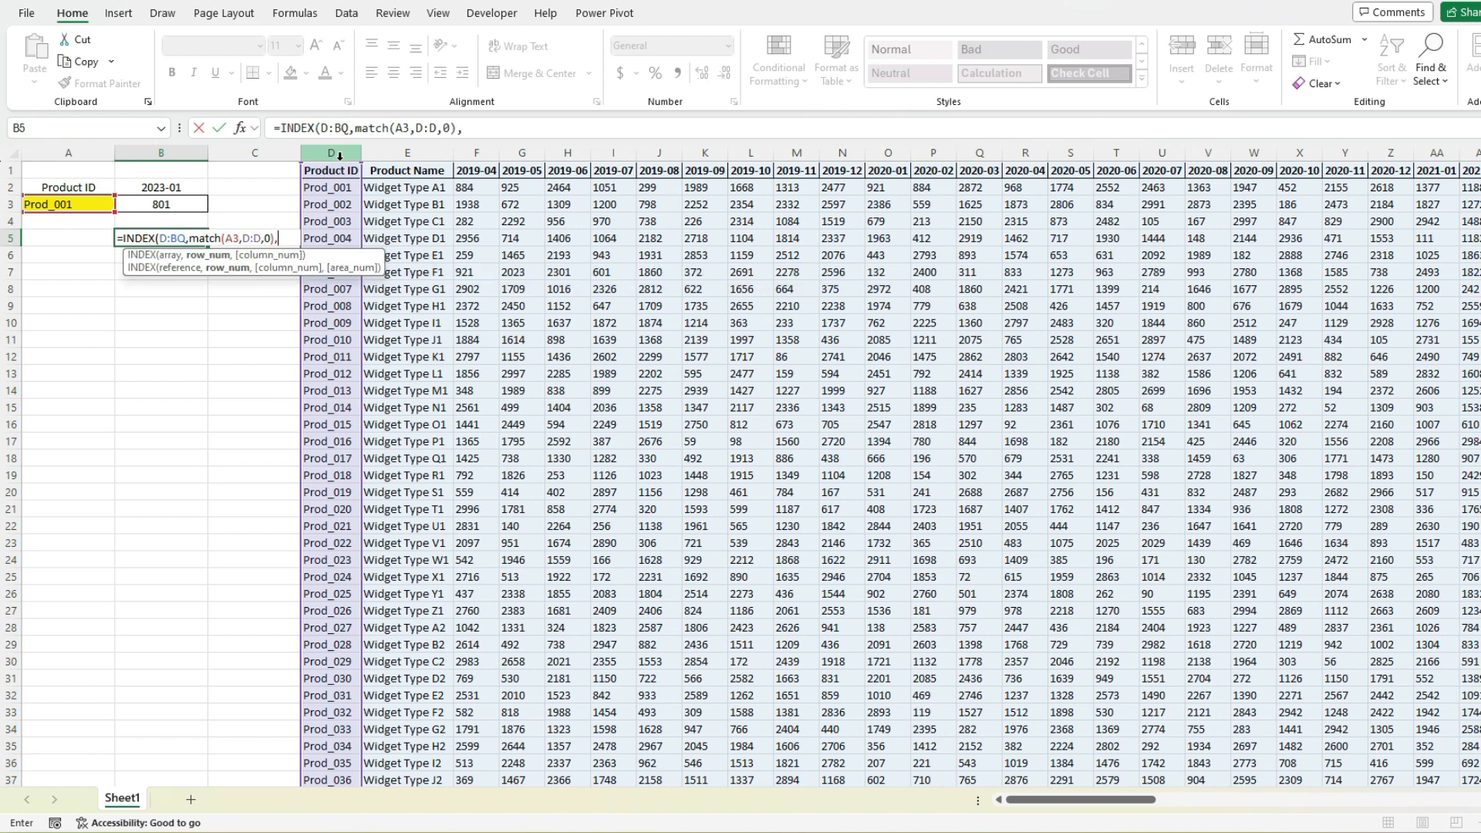
- Add MATCH(B2,D1:BQ1,0) as the column number argument and complete the INDEX formula in B5
{"action": "type", "text": "match("}
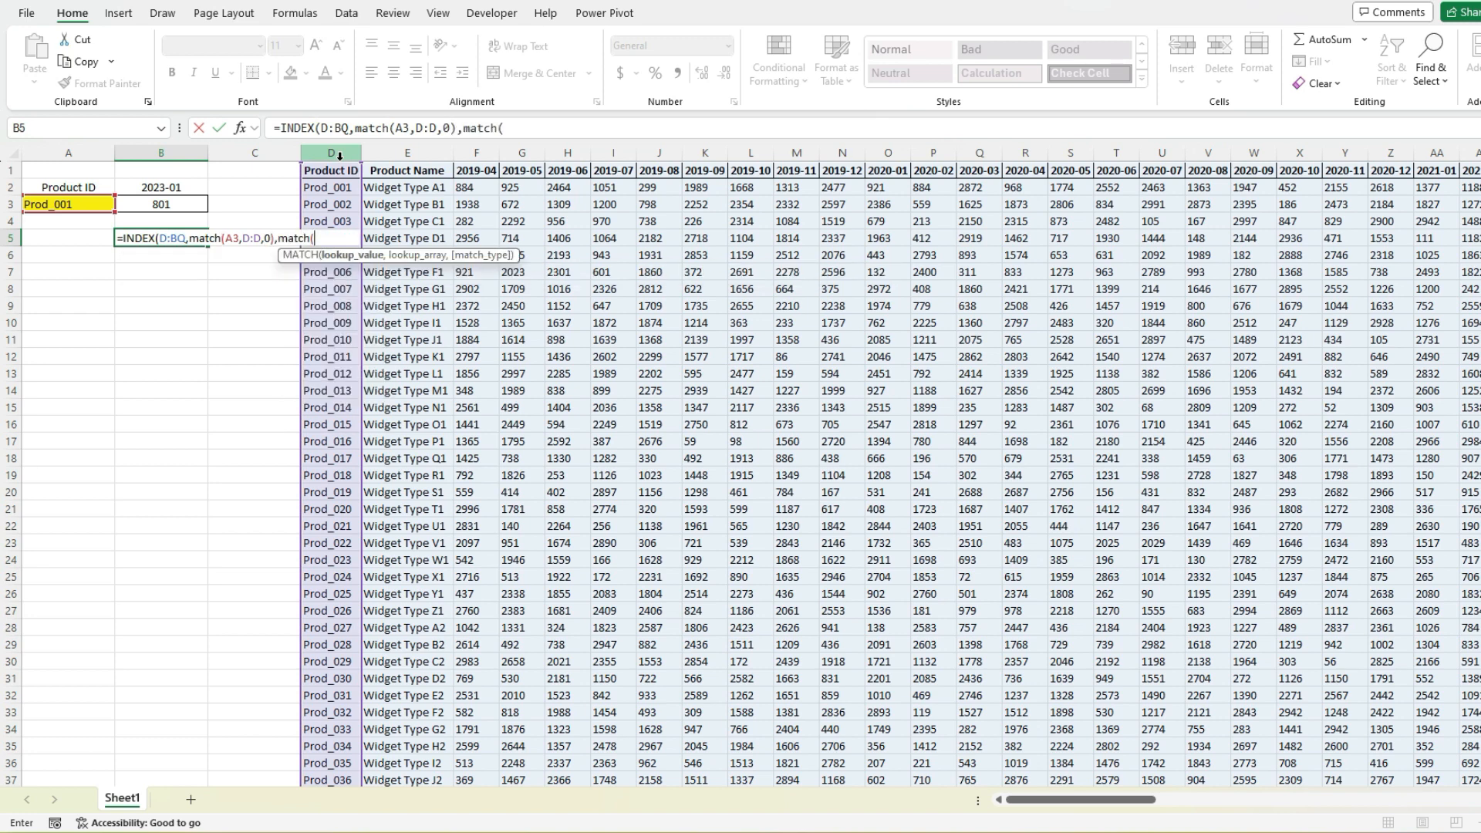
{"action": "left_click", "coordinate": [168, 189]}
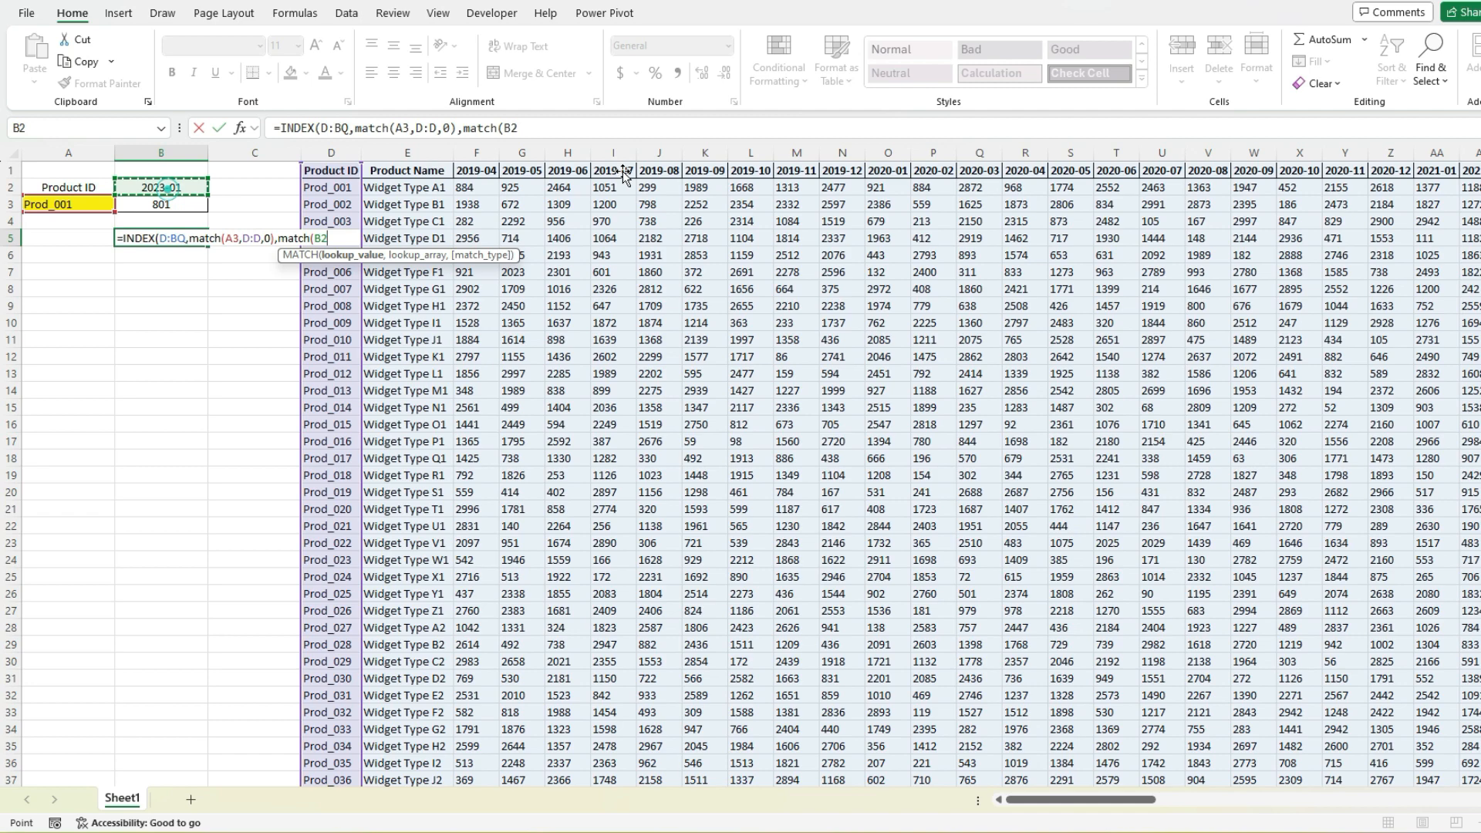
{"action": "type", "text": ","}
{"action": "left_click", "coordinate": [305, 165]}
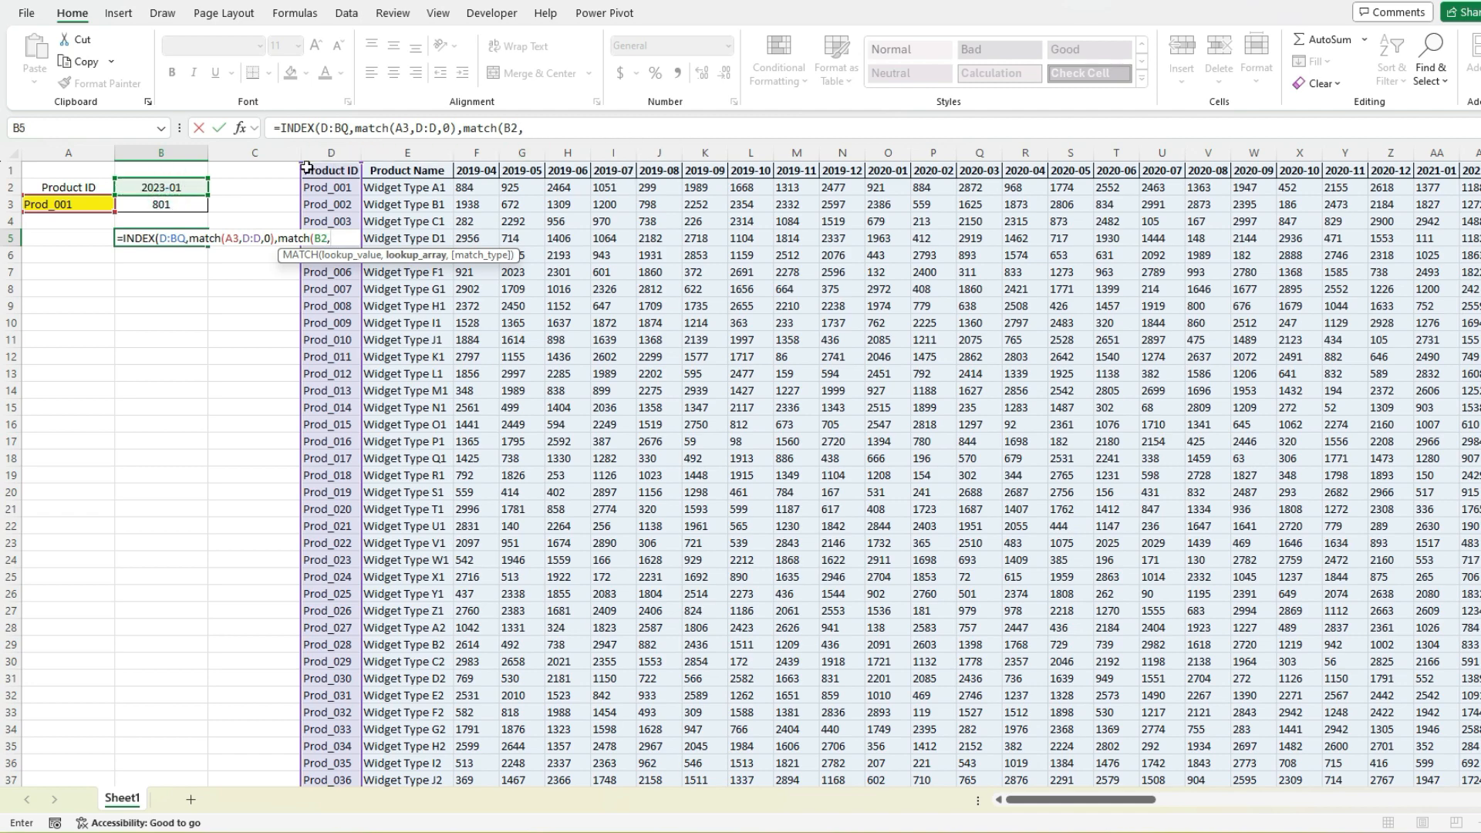
{"action": "left_click_drag", "start_coordinate": [1079, 800], "coordinate": [1404, 787]}
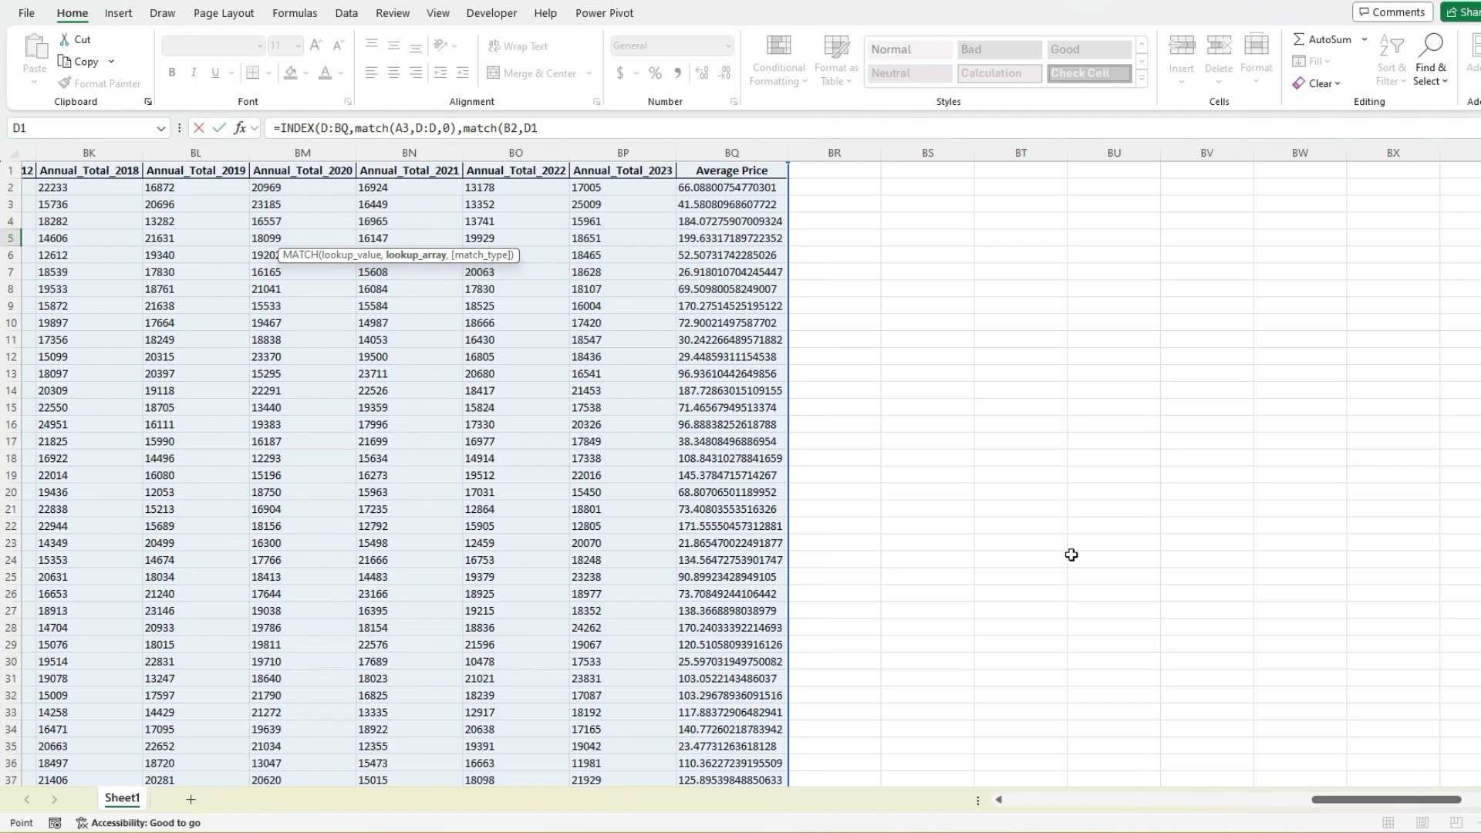
{"action": "left_click", "coordinate": [716, 171], "text": "shift"}
{"action": "type", "text": ",0)"}
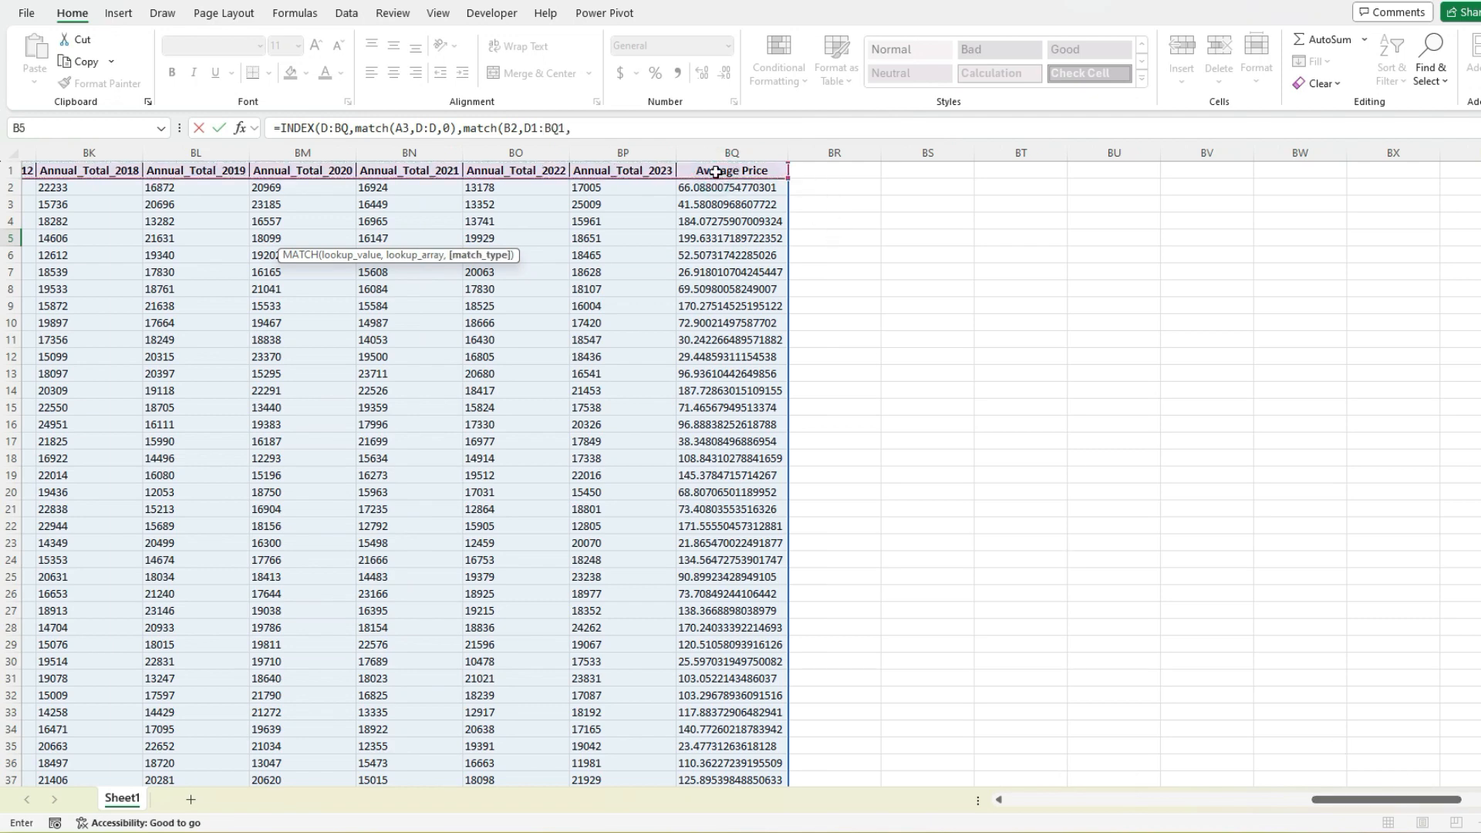
{"action": "key", "text": "Return"}
{"action": "key", "text": "Return"}
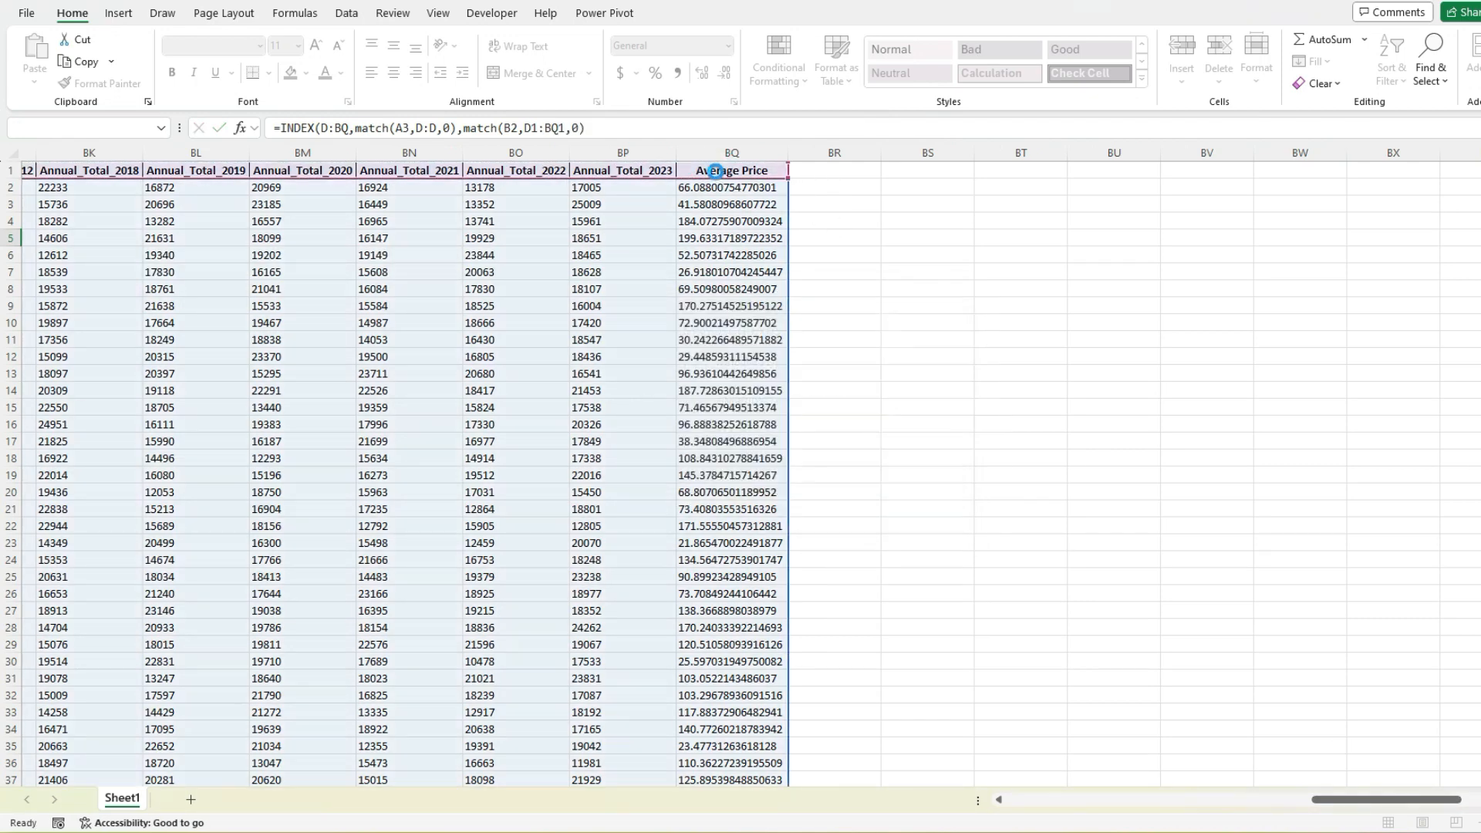
- Center the INDEX formula's result horizontally in cell B5
{"action": "key", "text": "Up"}
{"action": "key", "text": "Right"}
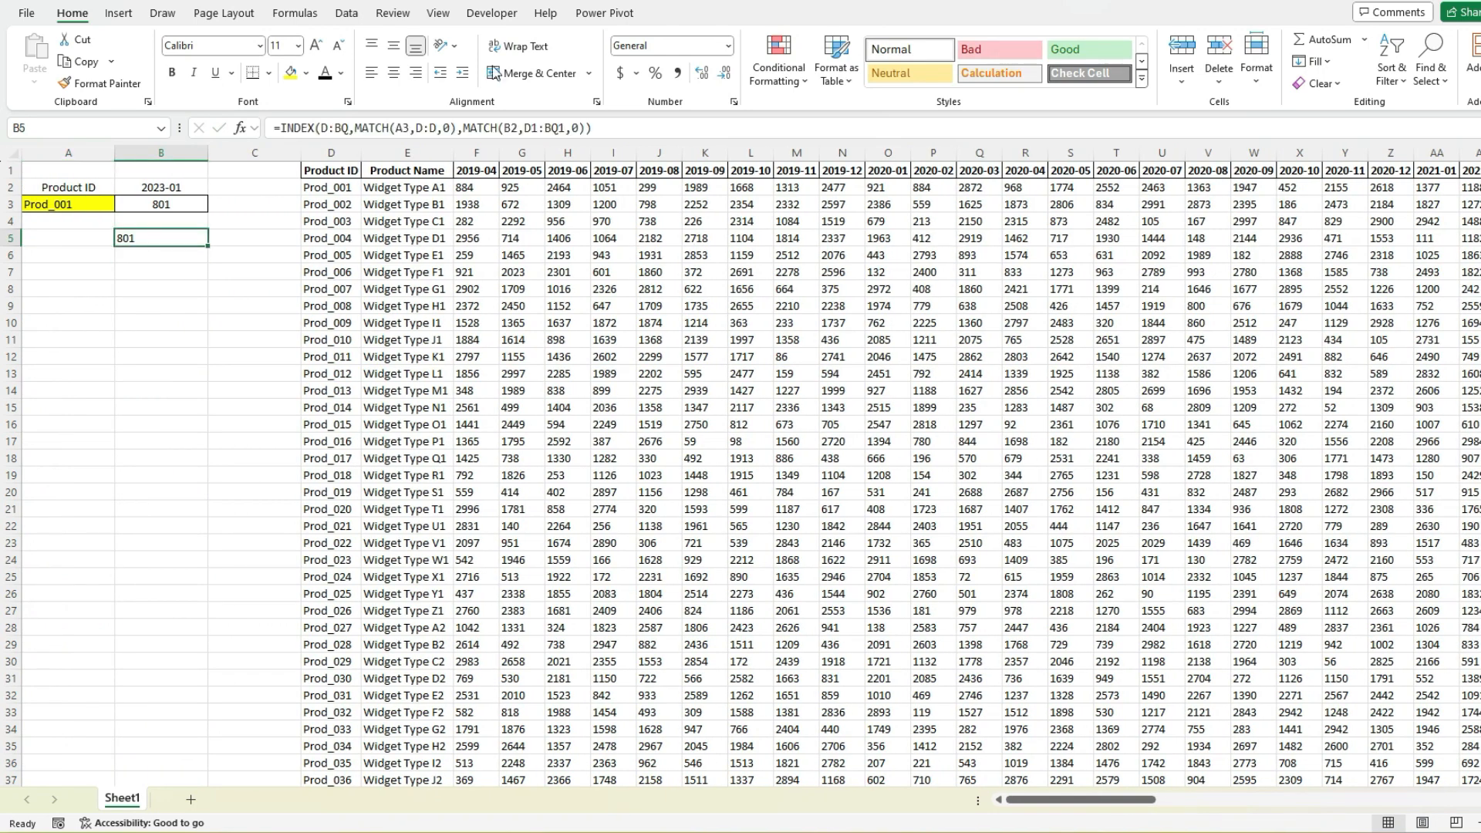
{"action": "left_click", "coordinate": [393, 74]}
- Label the formula by entering "Index & Match" in cell A5, and reselect B5
{"action": "key", "text": "Left"}
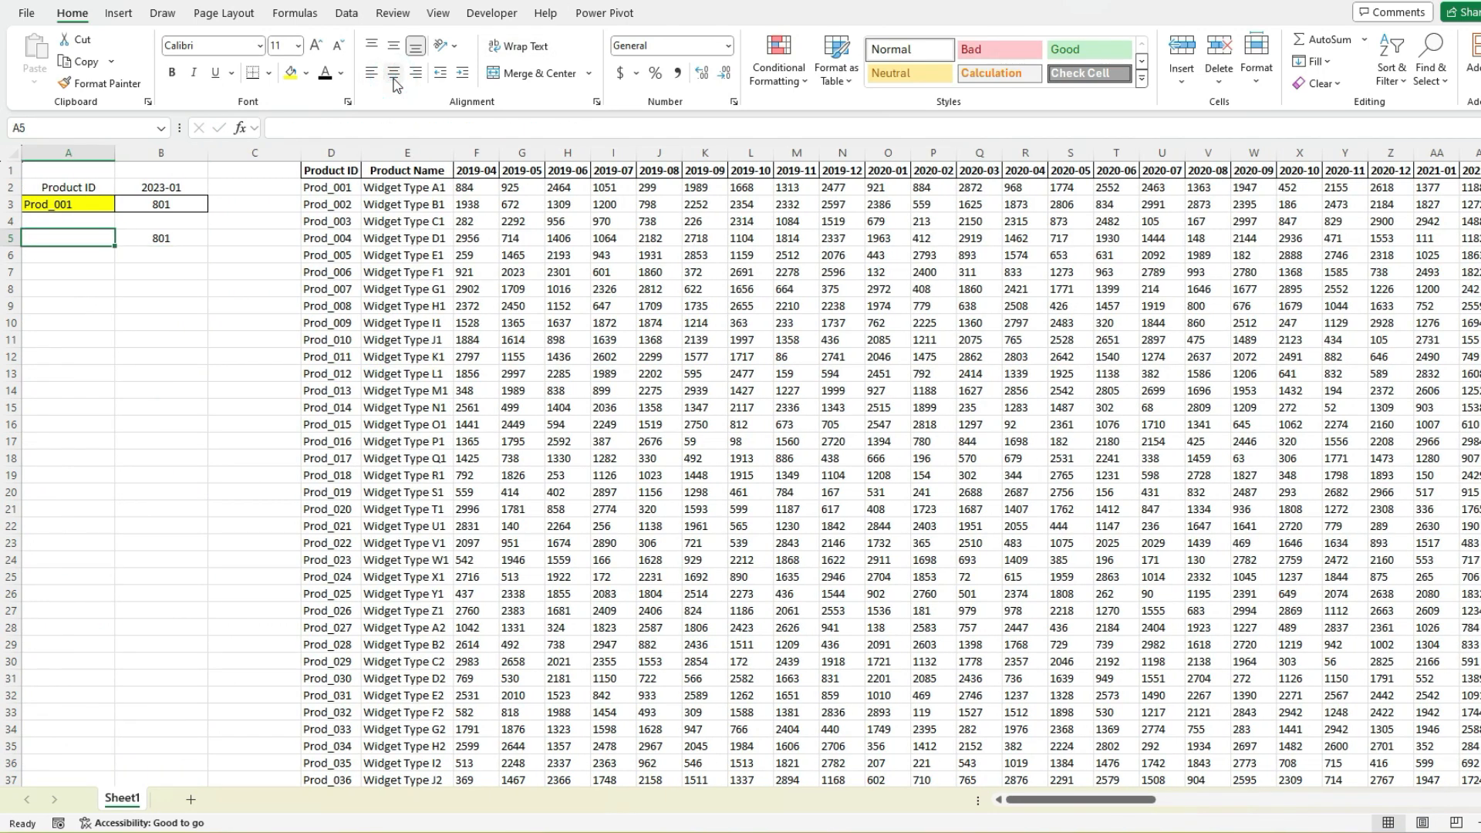
{"action": "type", "text": "Index & Match"}
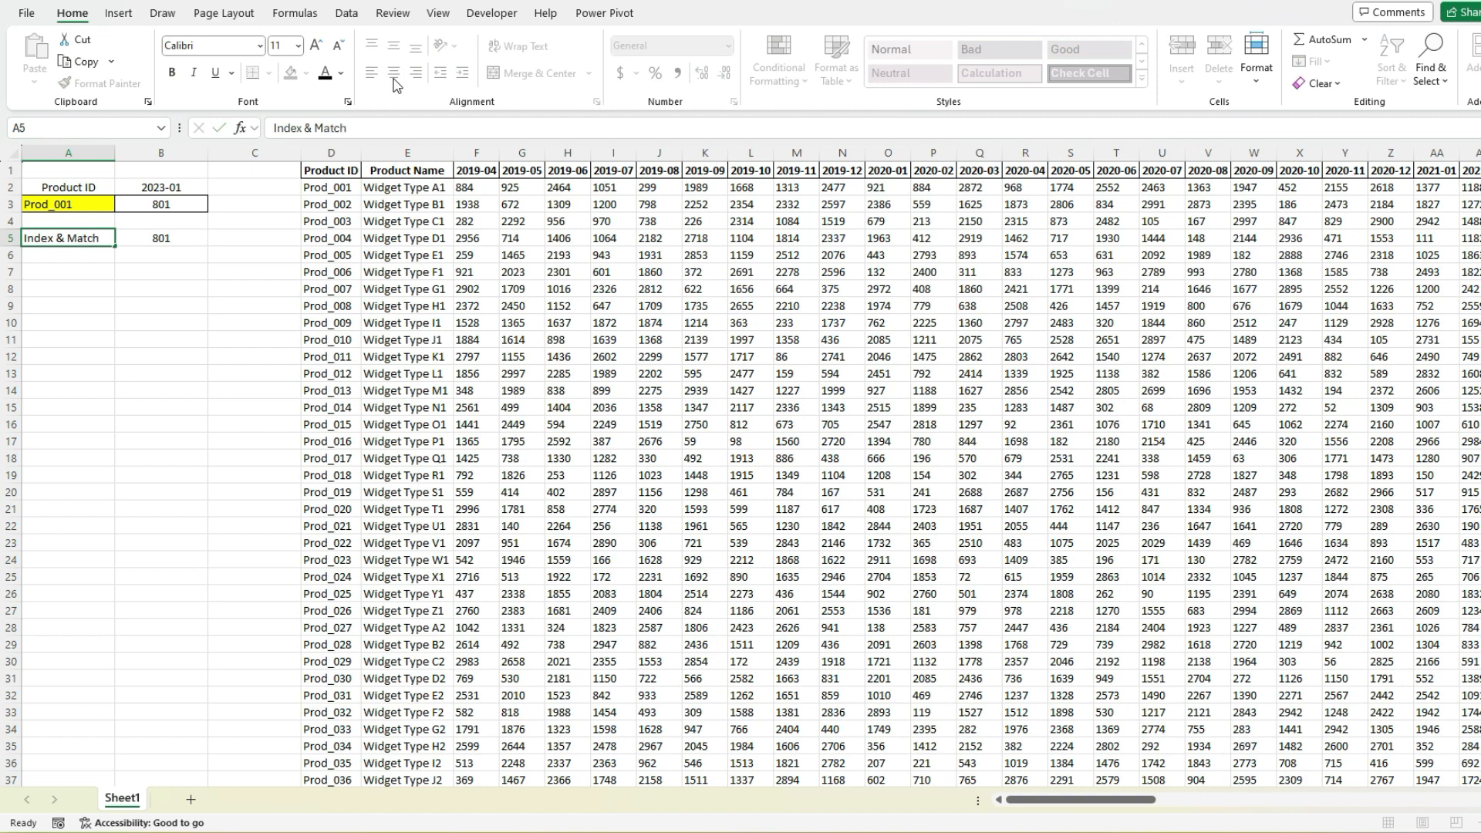
{"action": "key", "text": "Return"}
{"action": "key", "text": "Up"}
{"action": "key", "text": "Right"}
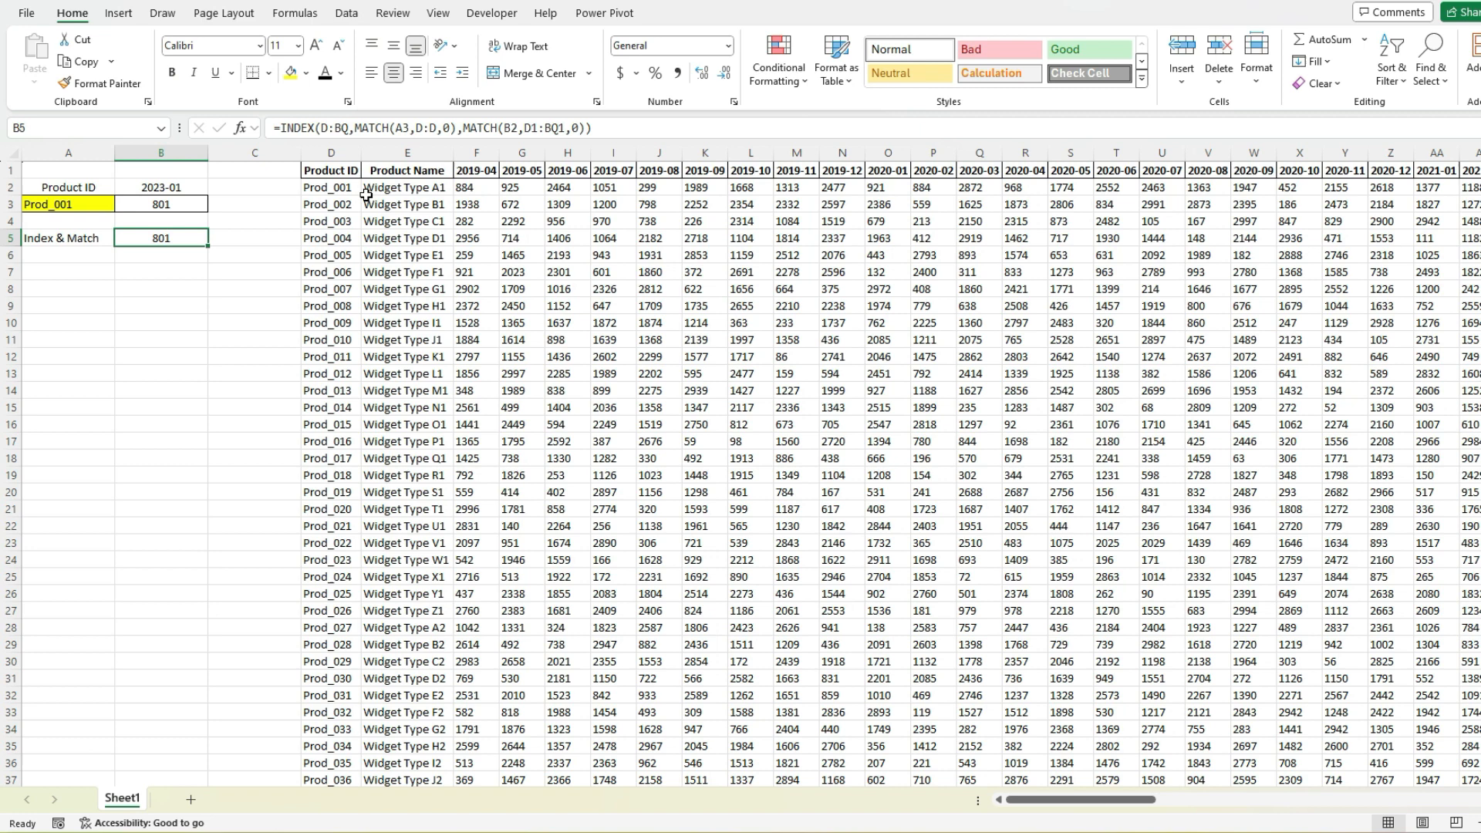
- Delete the 2019-04 and 2019-05 sales columns, F and G, from the table
{"action": "left_click_drag", "start_coordinate": [472, 153], "coordinate": [533, 153]}
{"action": "right_click", "coordinate": [538, 157]}
{"action": "left_click", "coordinate": [589, 349]}
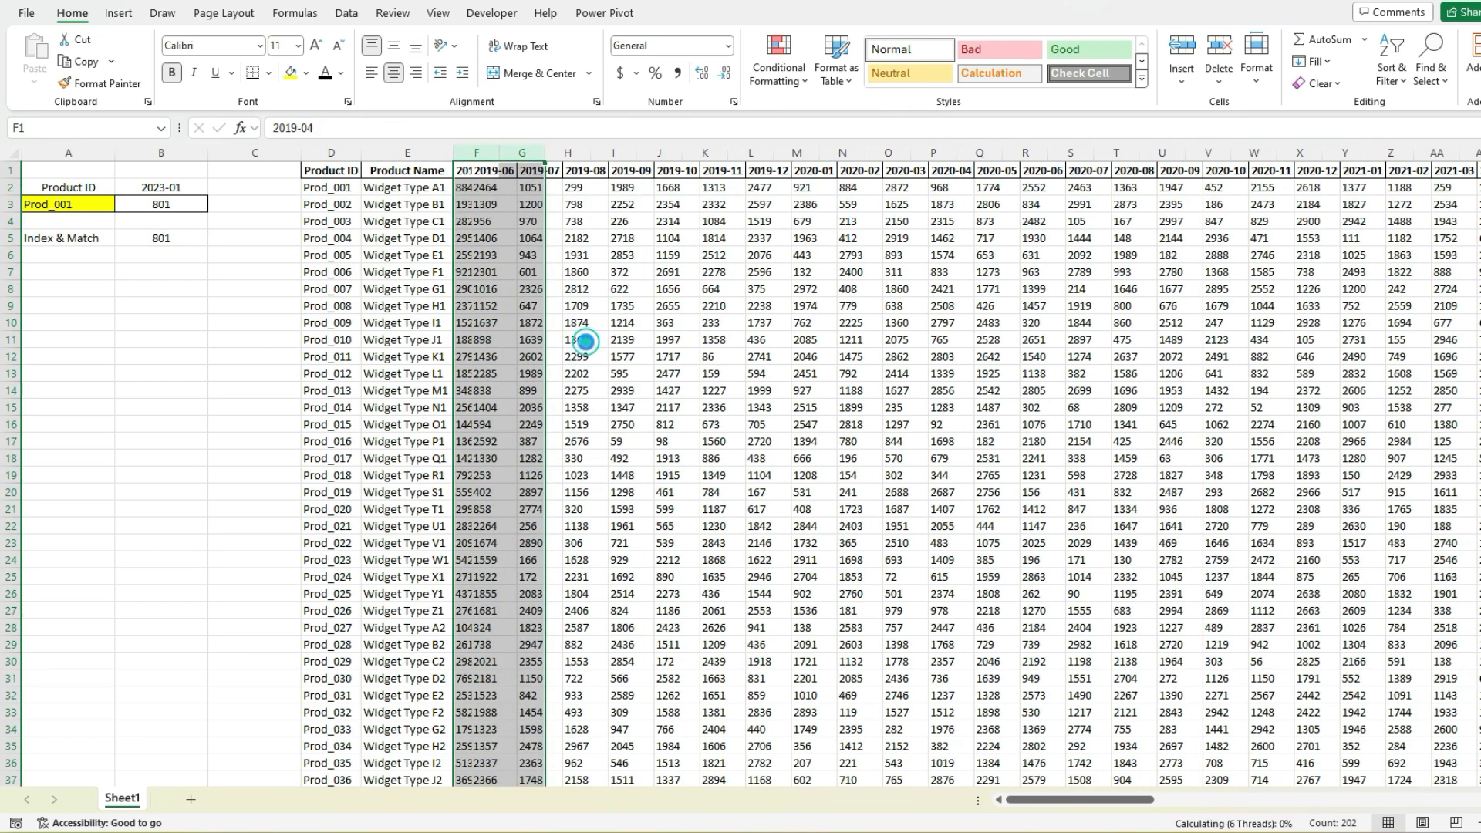
{"action": "left_click", "coordinate": [585, 340]}
- Inspect the ranges referenced by the INDEX and MATCH formula in cell B5
{"action": "left_click", "coordinate": [179, 236]}
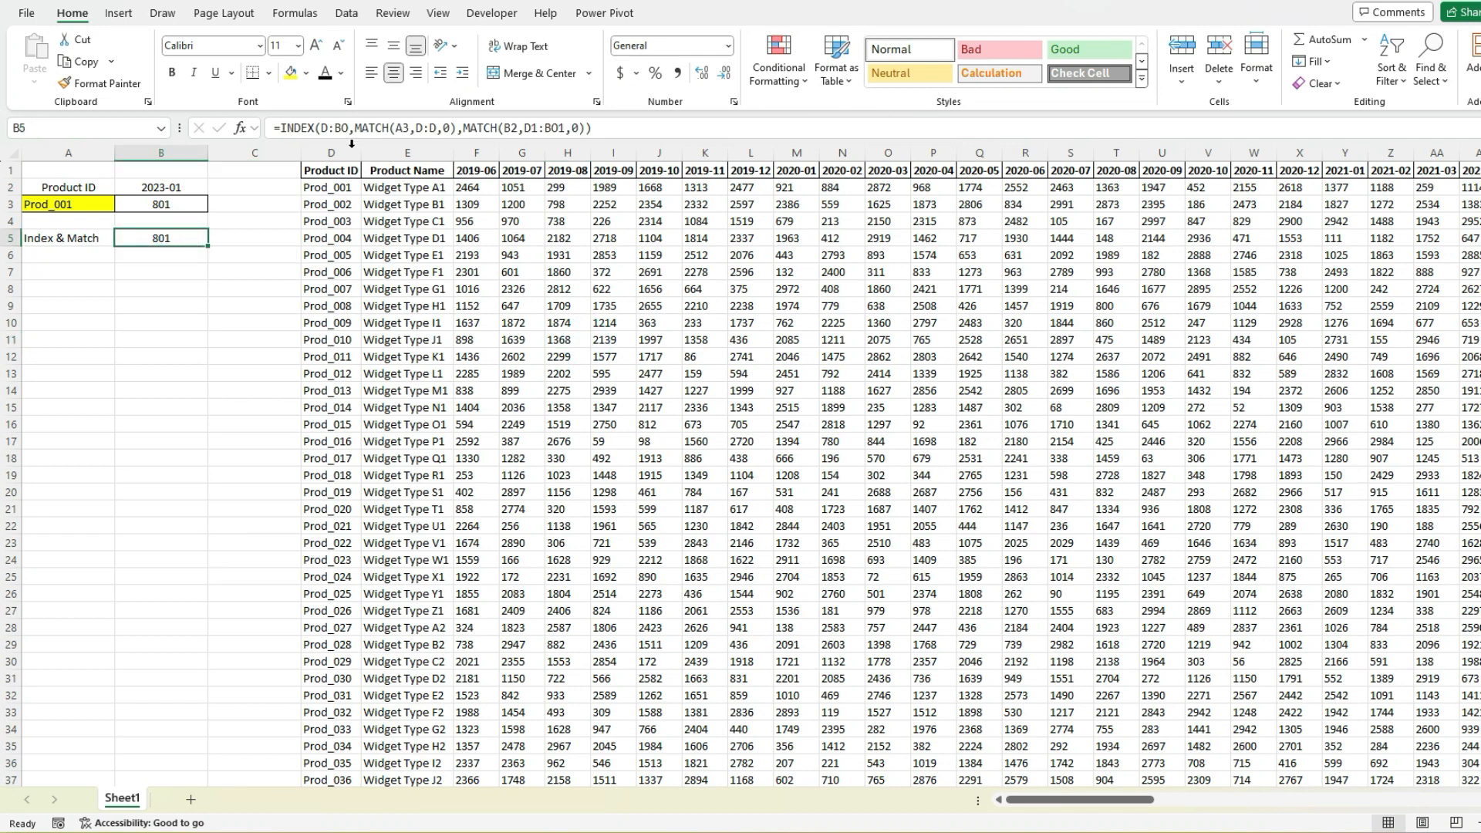
{"action": "left_click", "coordinate": [425, 129]}
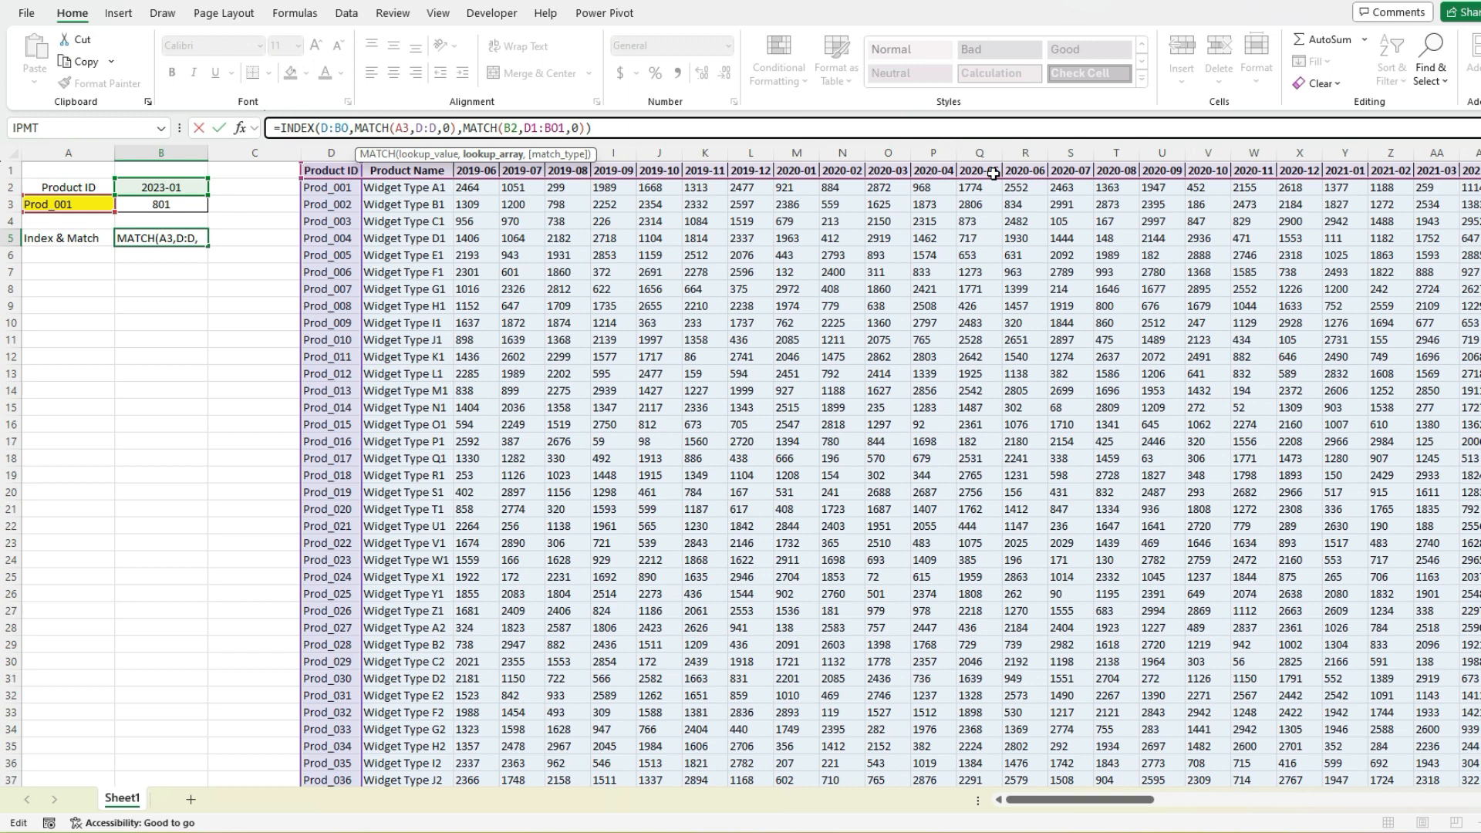
{"action": "key", "text": "ctrl+Return"}
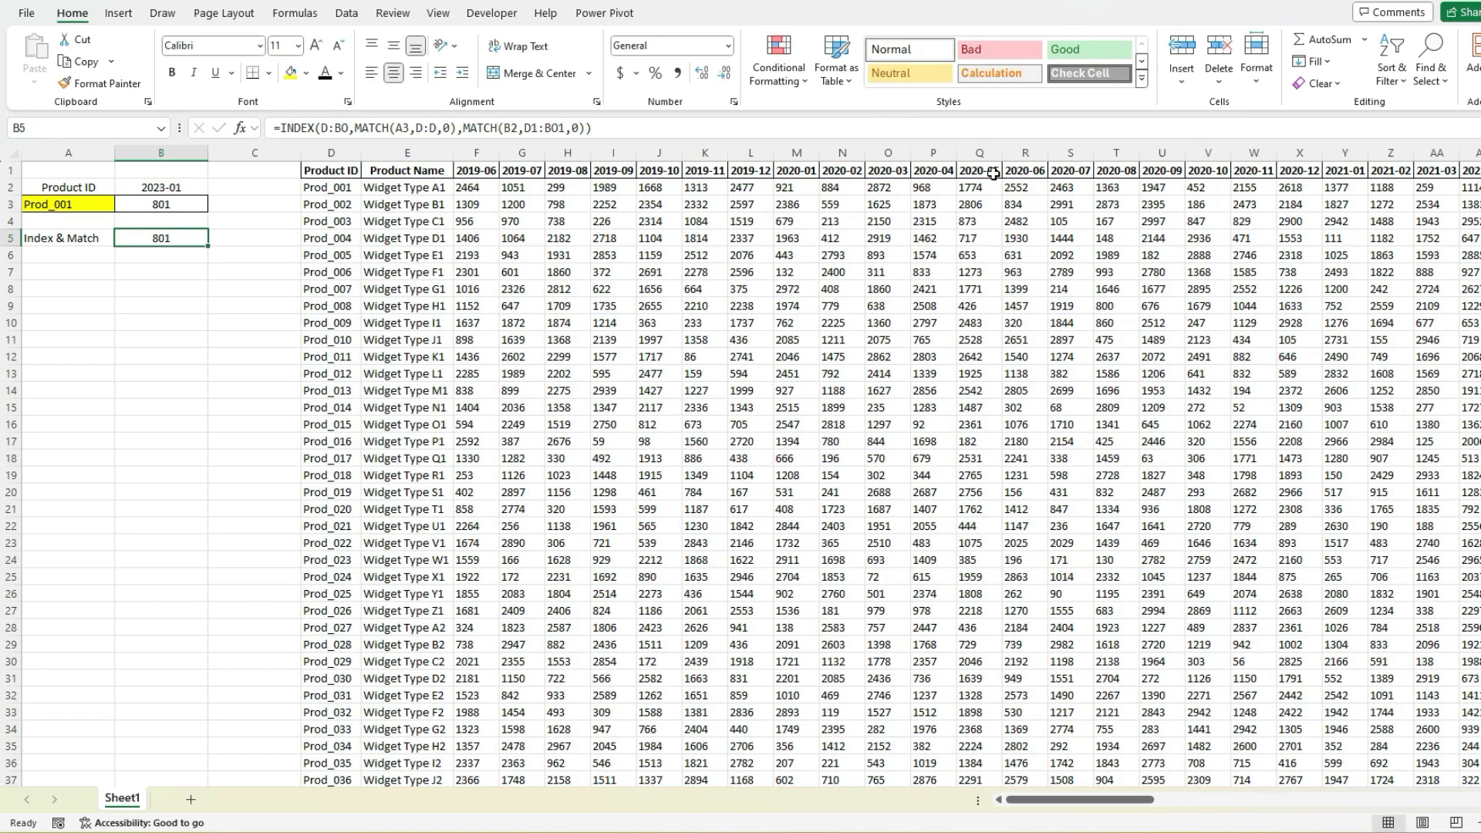